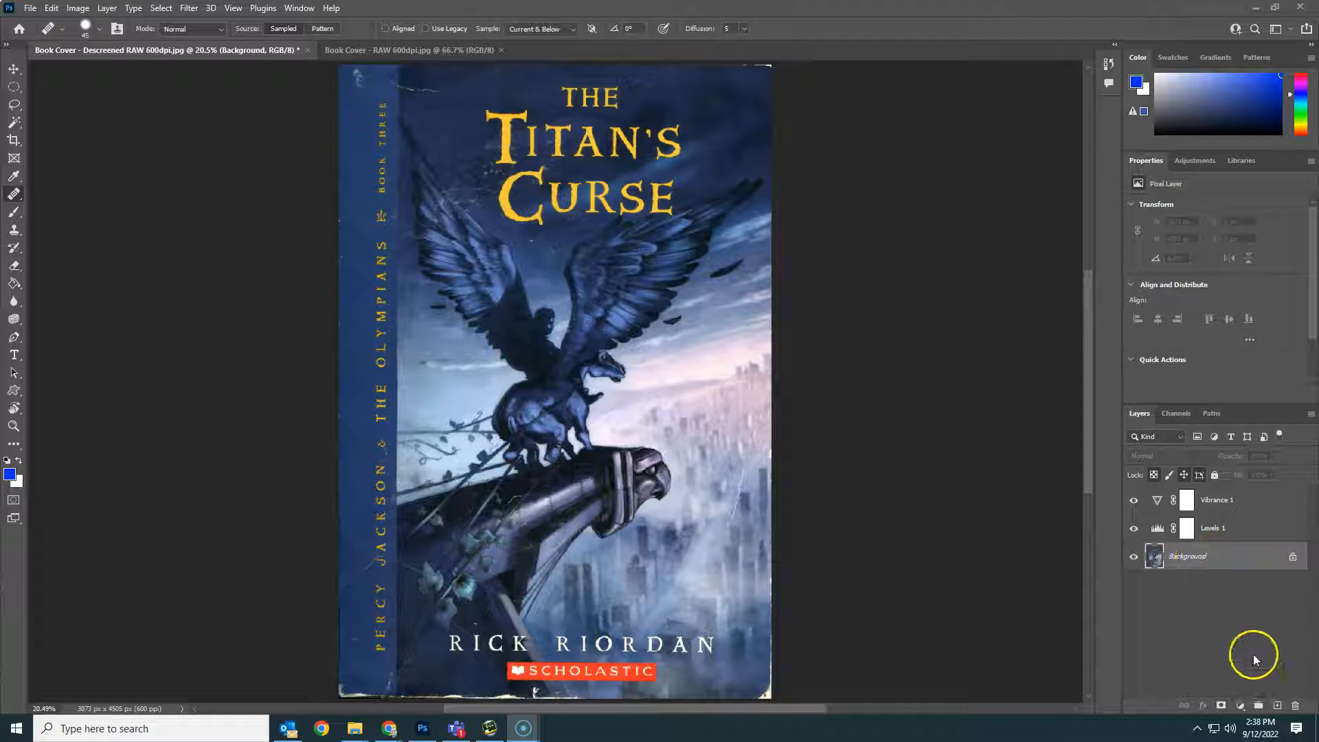
- Add a new layer above the Background and set up the Healing Brush to sample Current & Below
click(1276, 706)
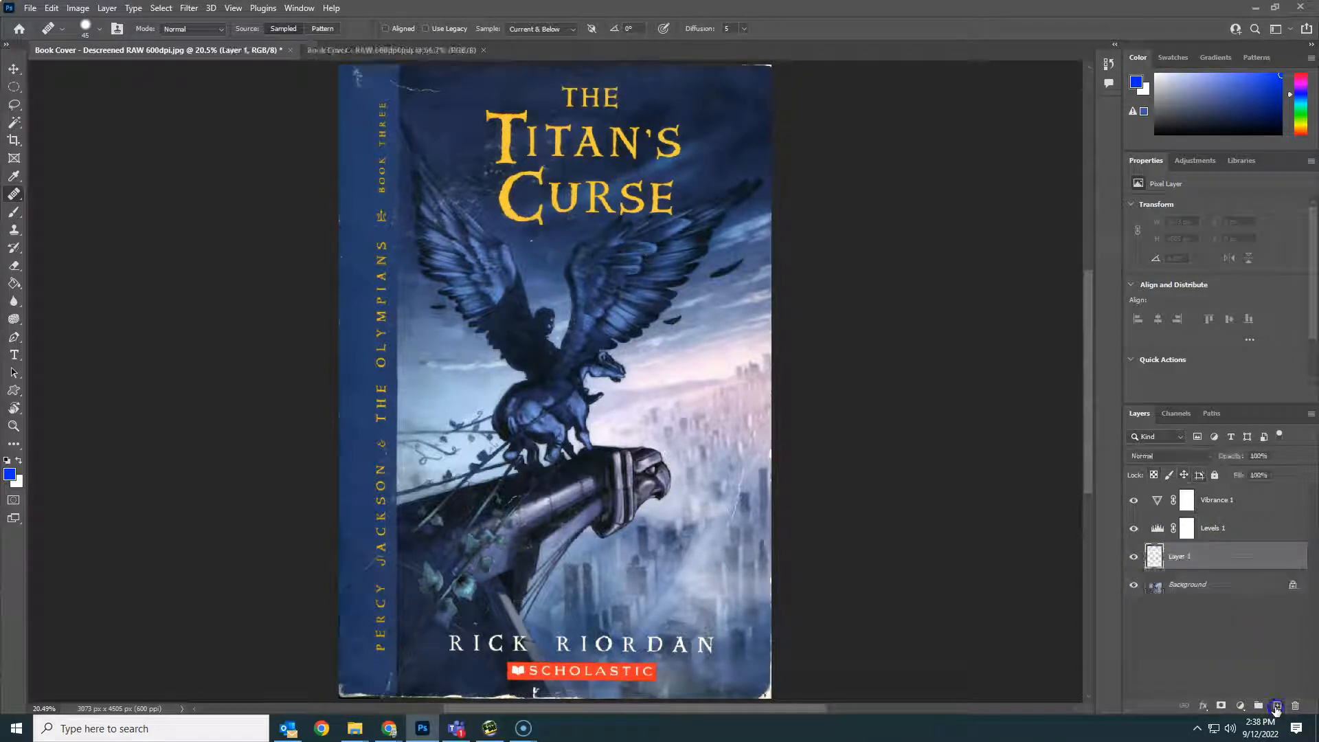
click(15, 195)
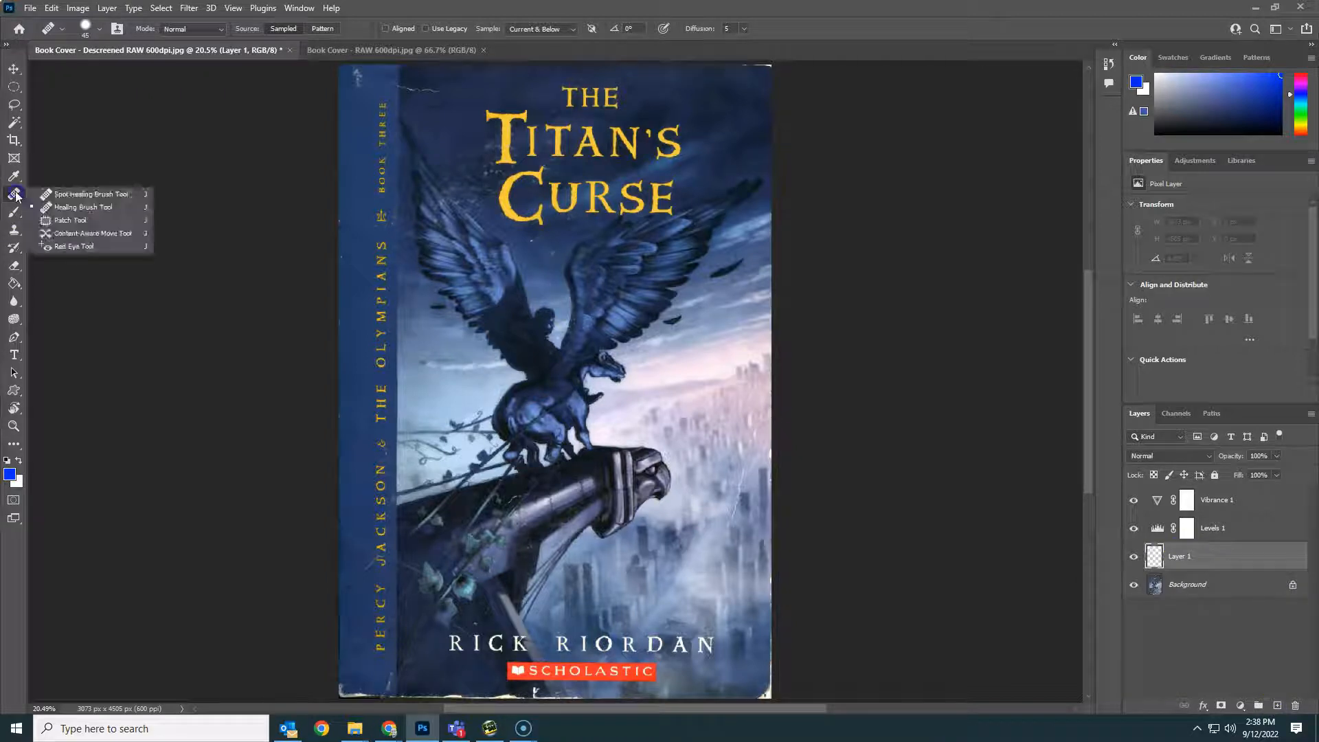
click(97, 213)
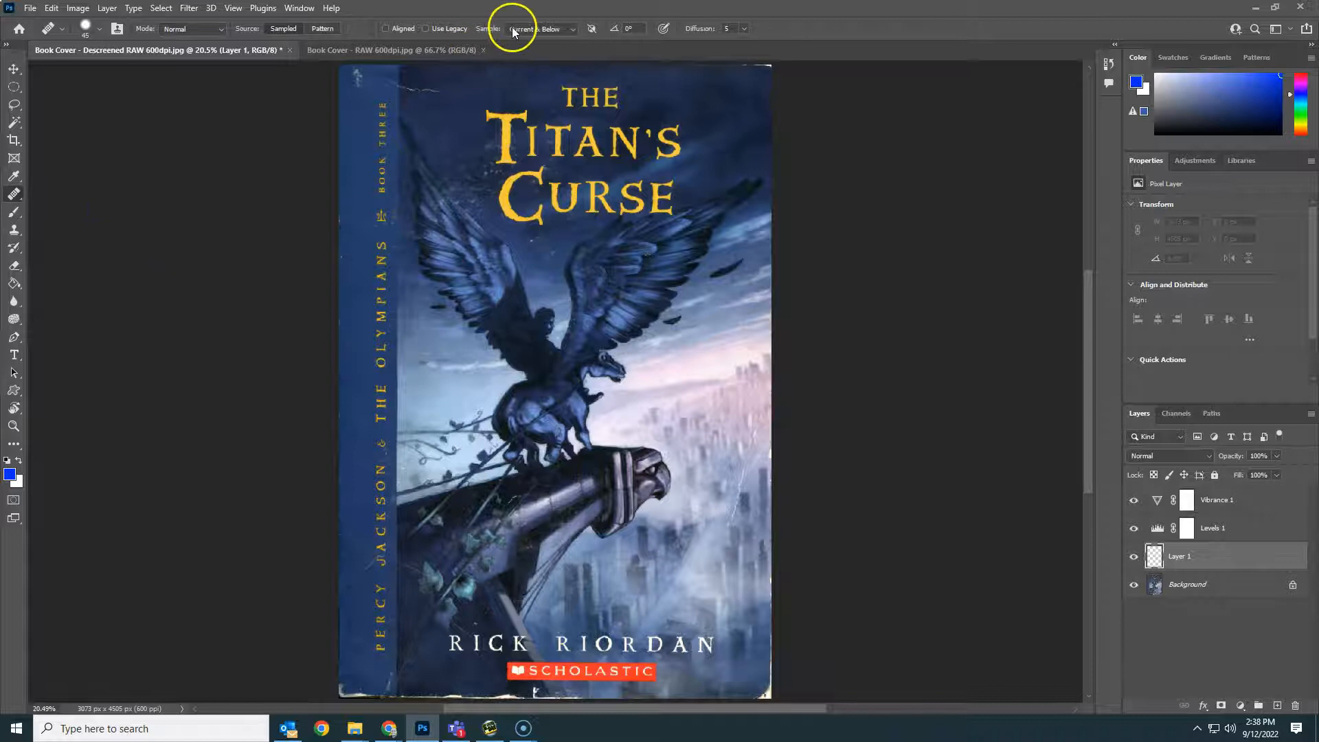
click(550, 30)
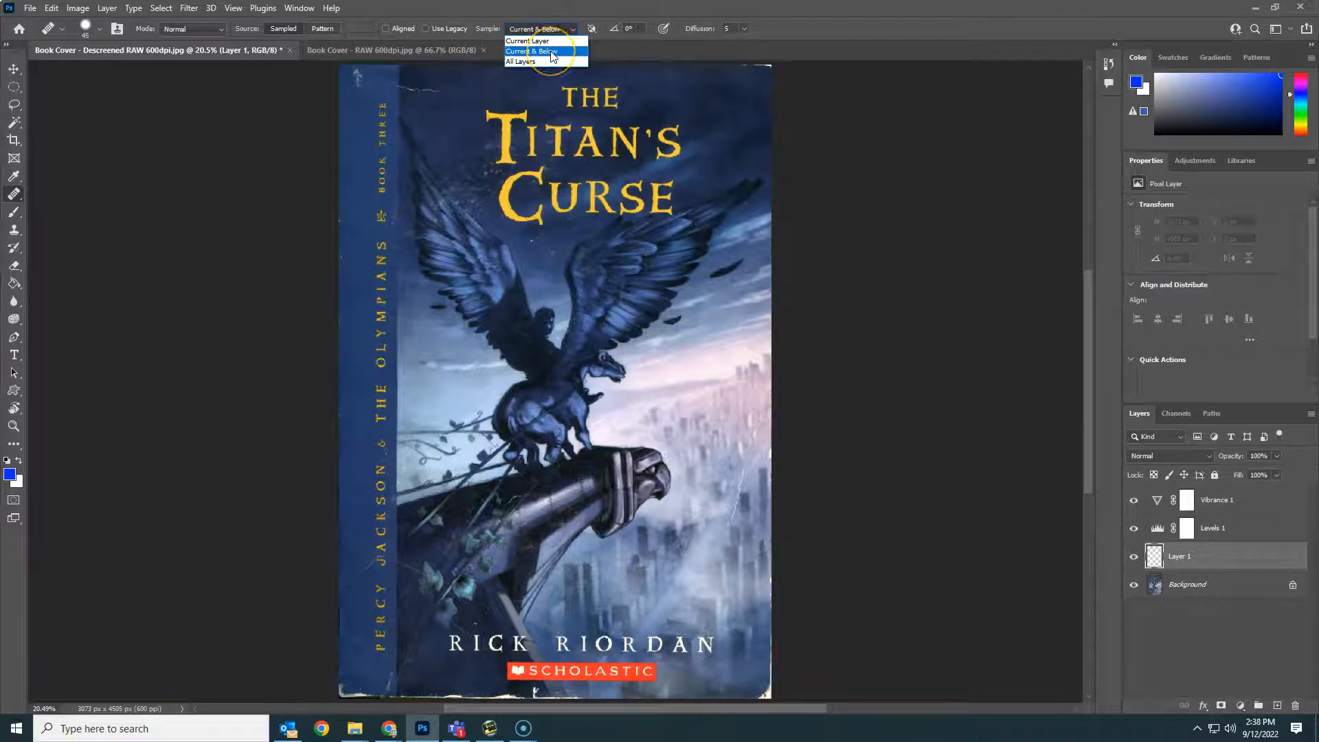
click(550, 52)
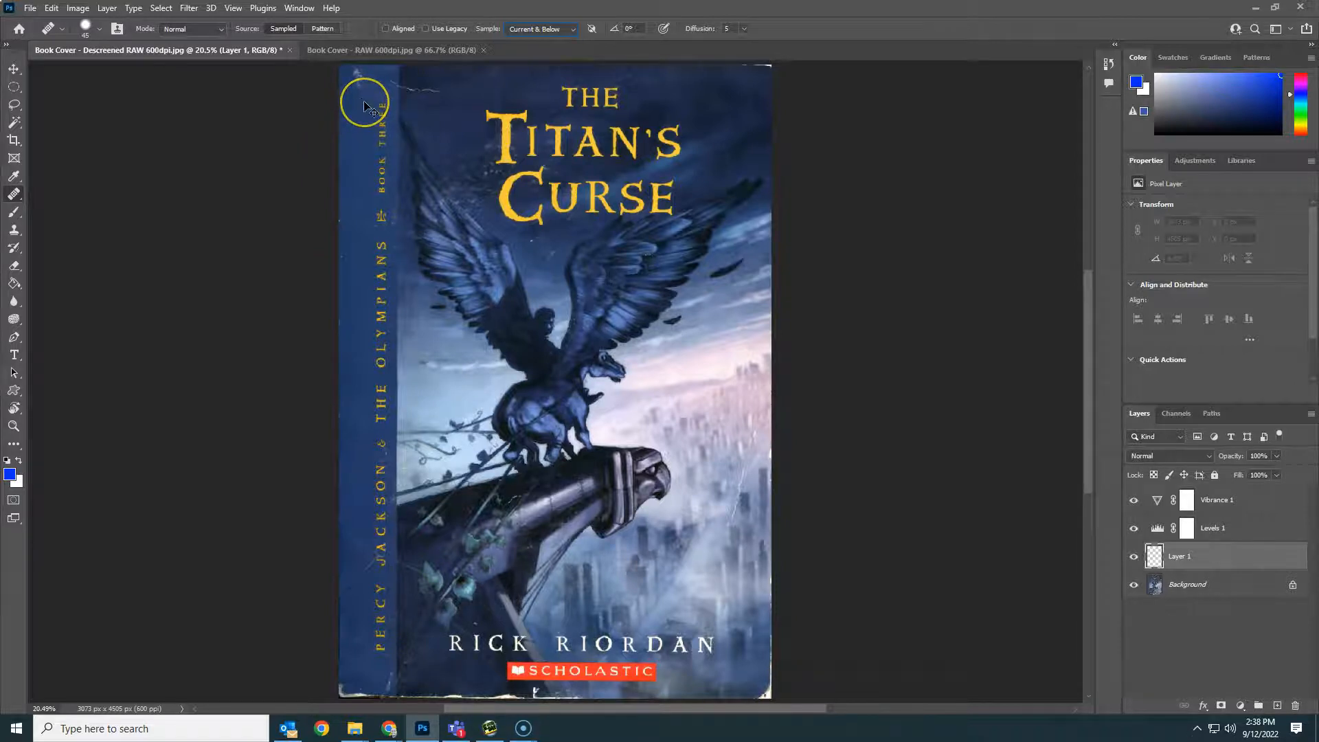
- Set the Healing Brush hardness to 53% for working on the upper spine area
key(ctrl+plus)
key(ctrl+plus)
key(ctrl+plus)
key(ctrl+plus)
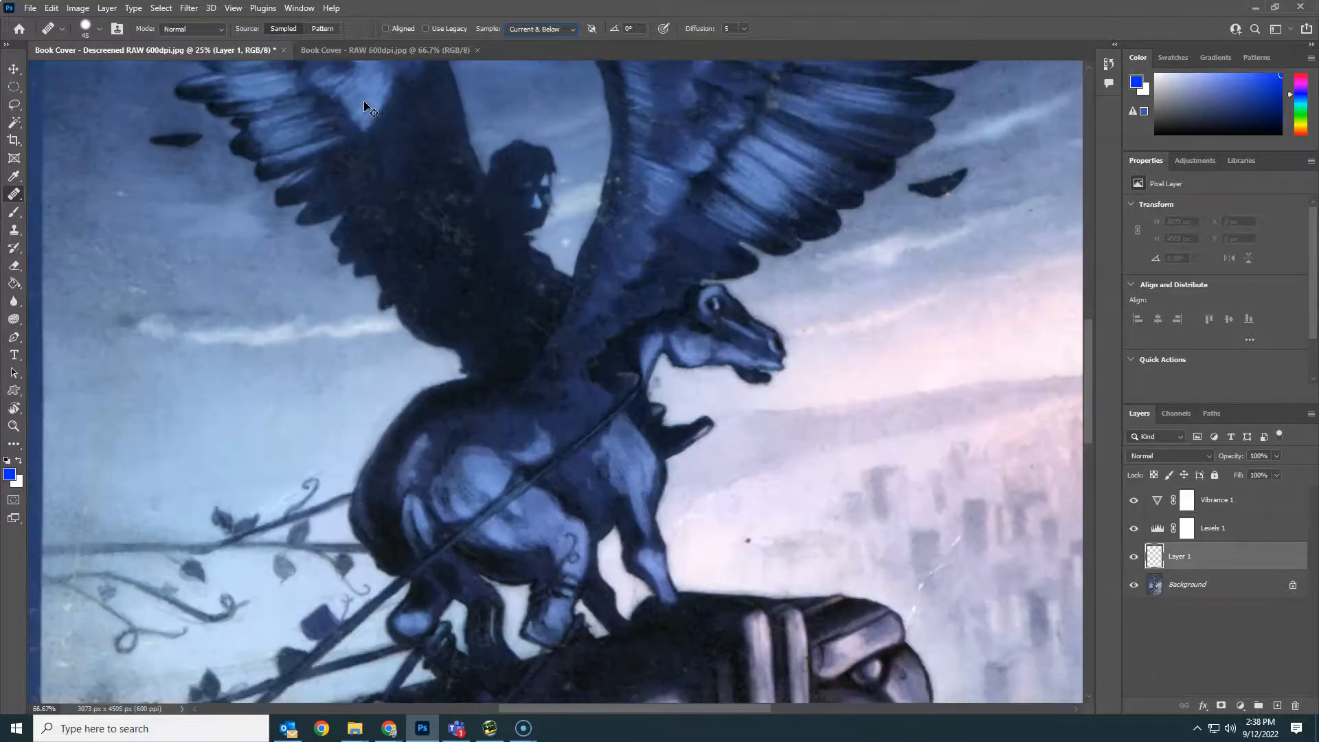
drag(419, 192, 450, 291)
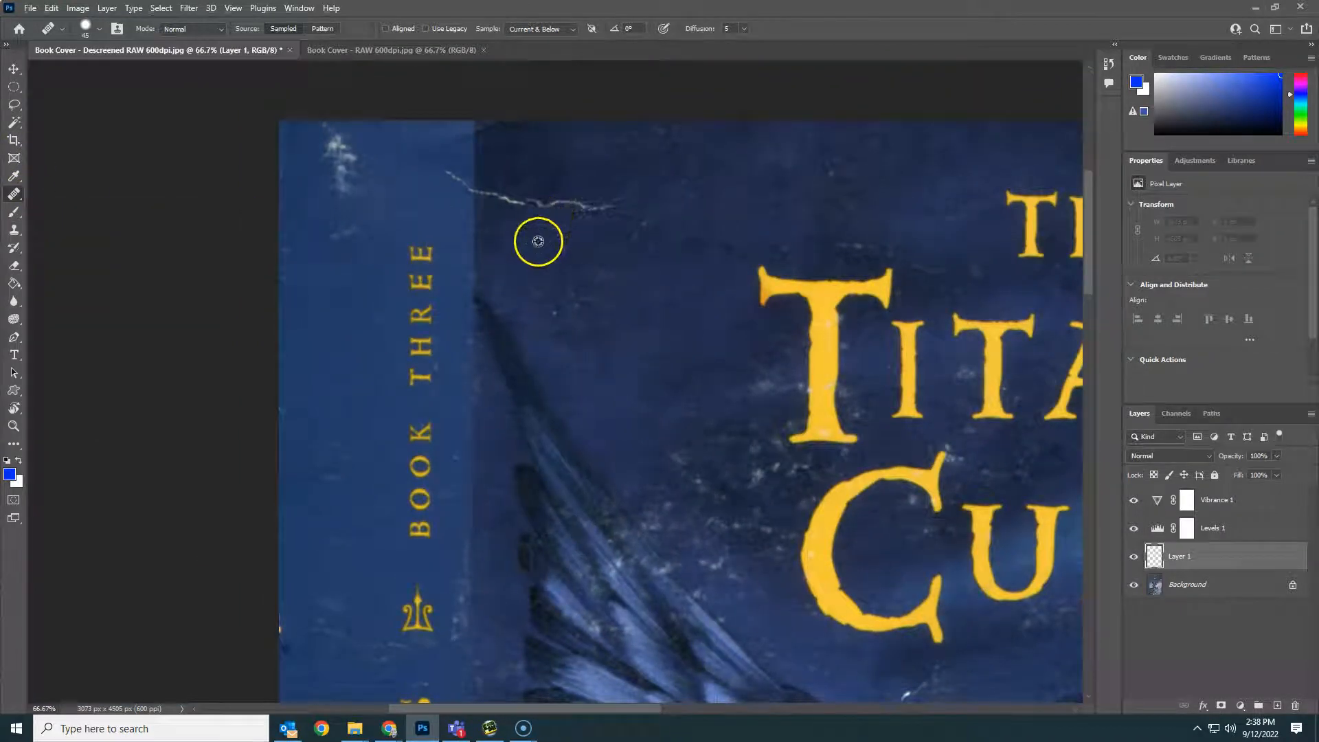
mouse_move(537, 243)
mouse_down()
mouse_move(509, 236)
mouse_move(609, 247)
mouse_move(536, 257)
mouse_up()
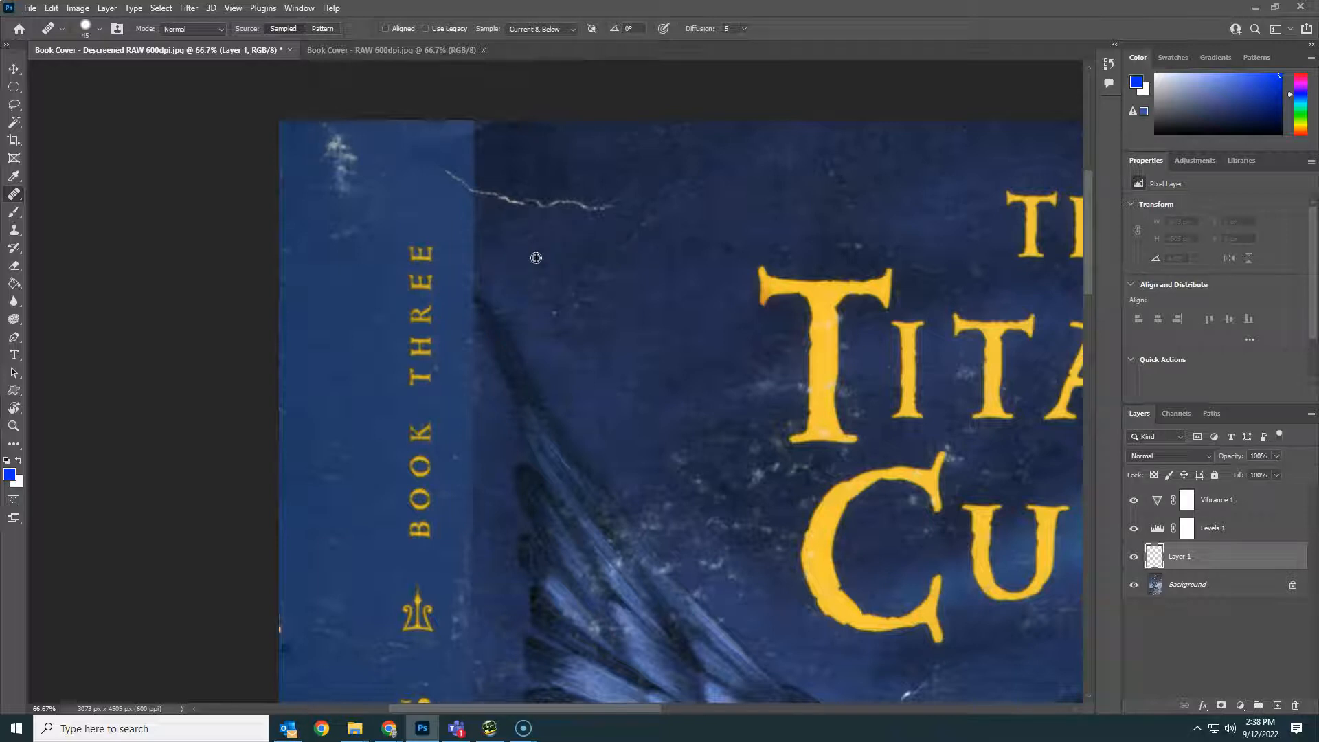
click(102, 29)
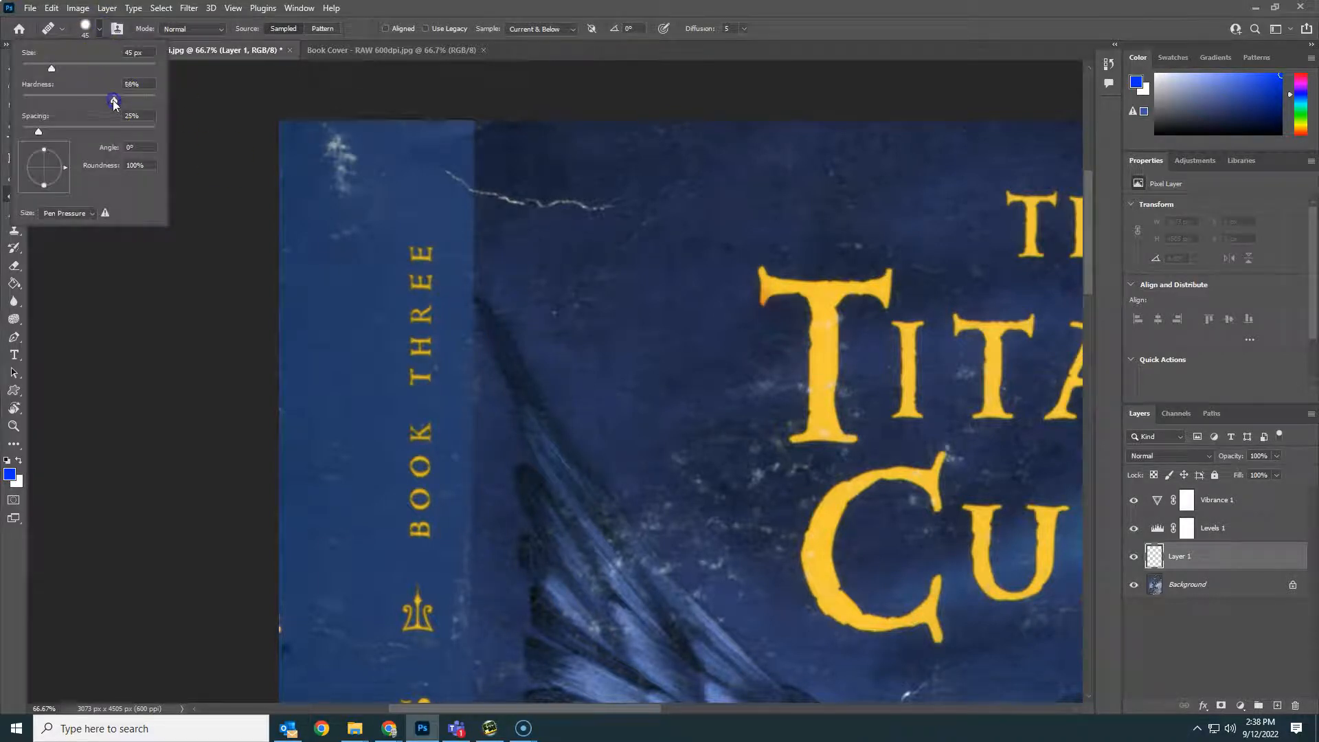
click(85, 101)
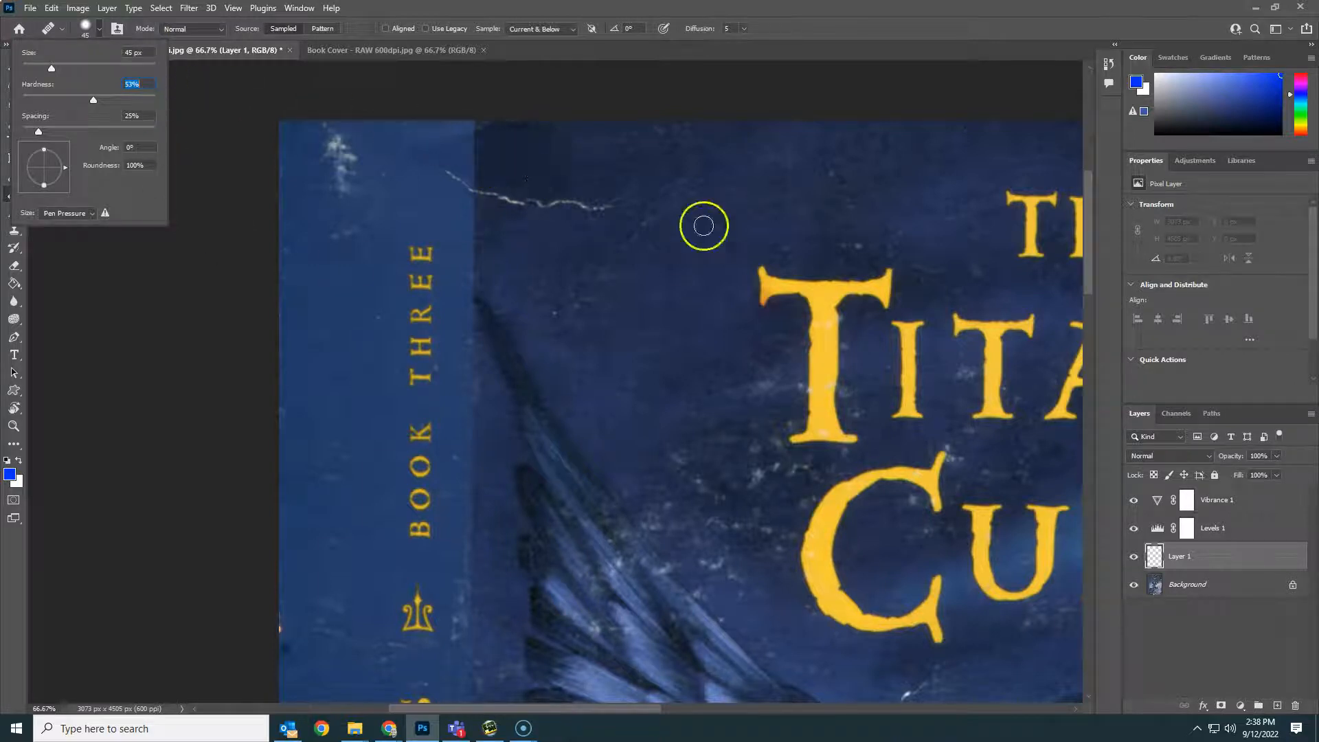
- Heal the white crease across the dark blue cover above the wing, using a 45 px brush and a clean sample nearby
click(575, 207)
click(664, 279)
click(613, 213)
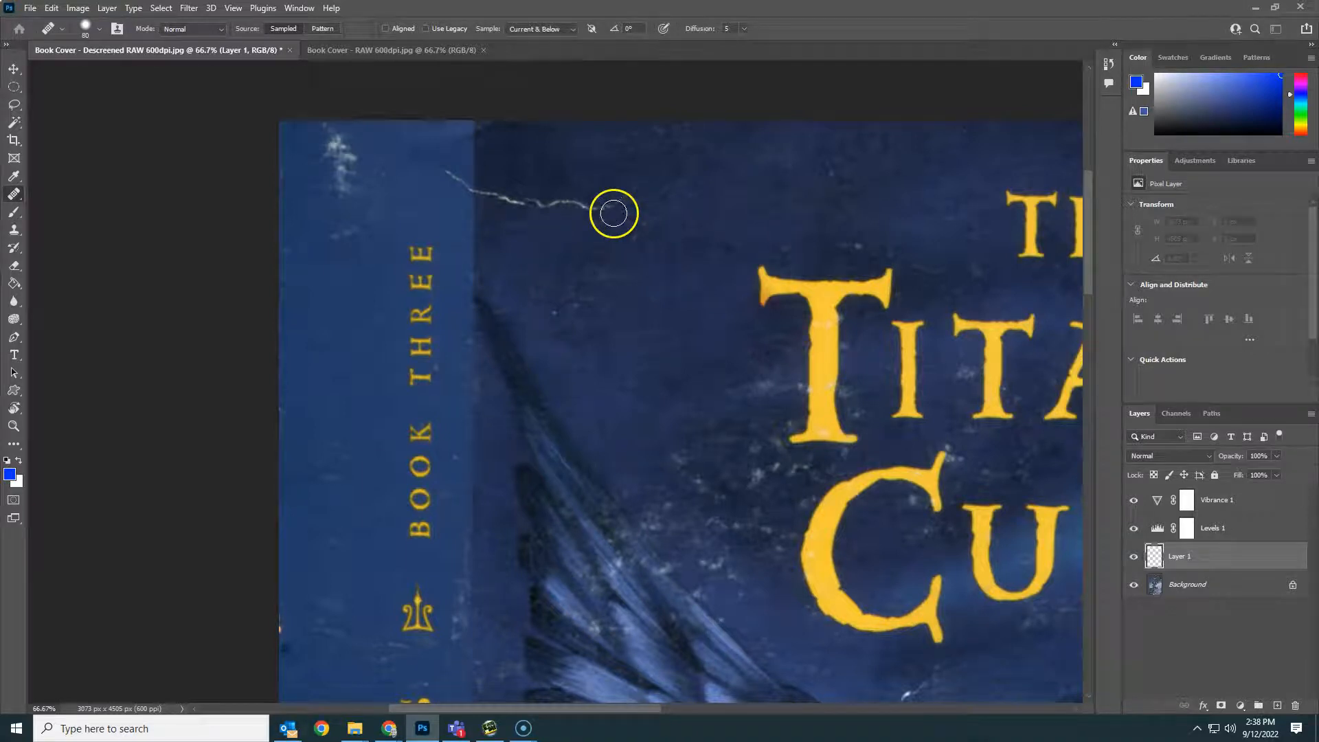
key([)
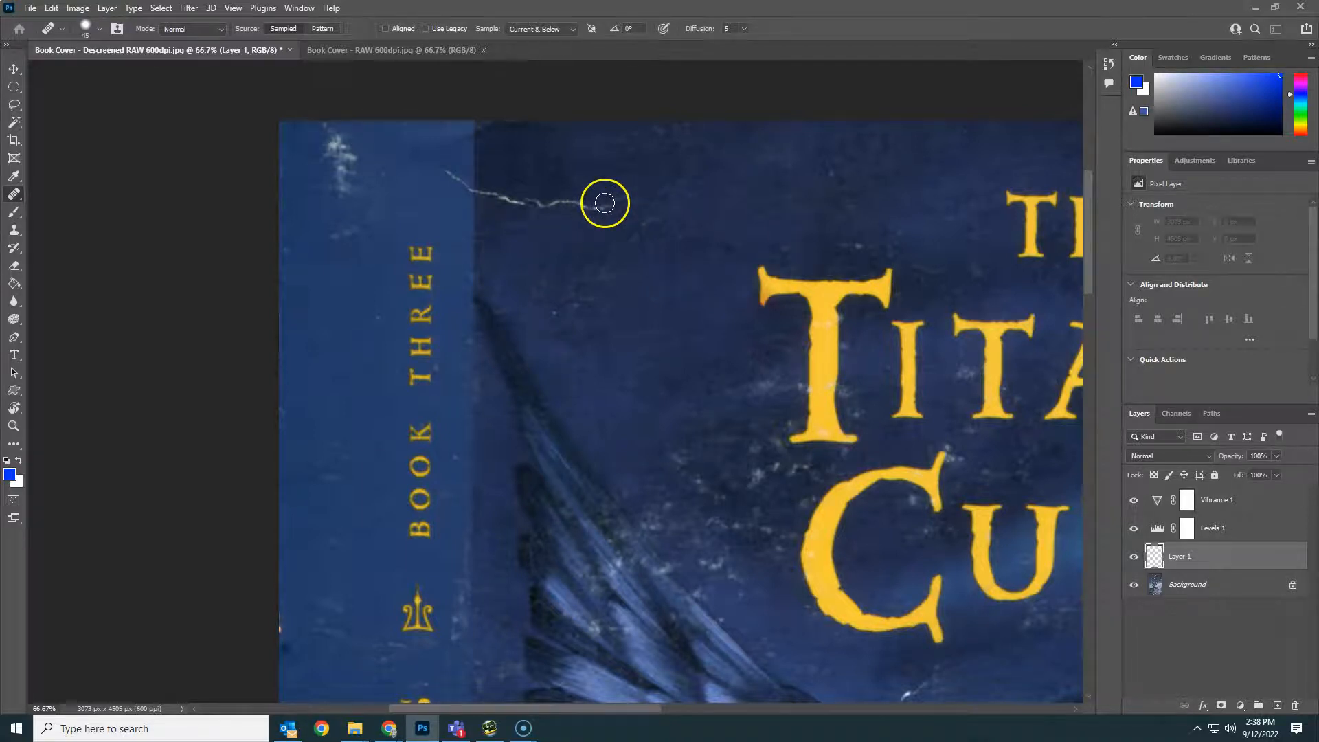
key(ctrl+plus)
drag(603, 203, 557, 349)
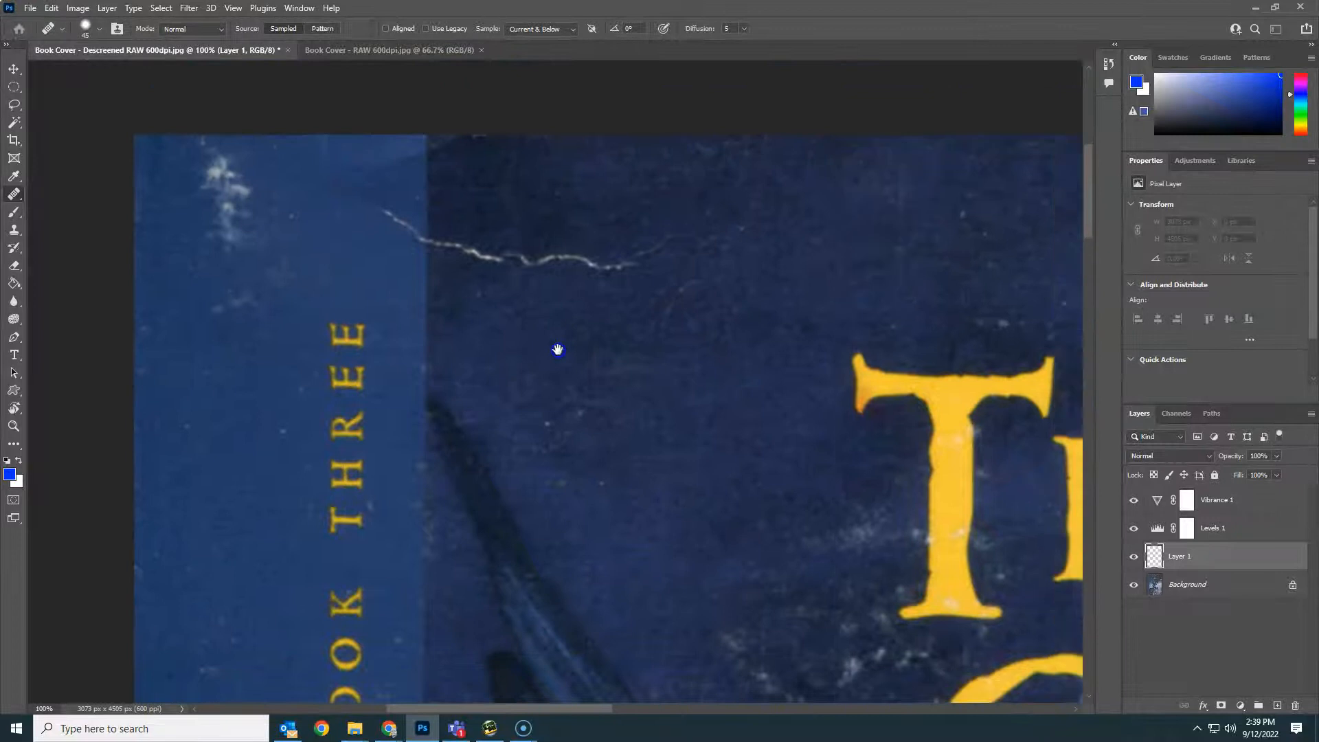
click(527, 249)
alt+click(484, 336)
click(537, 511)
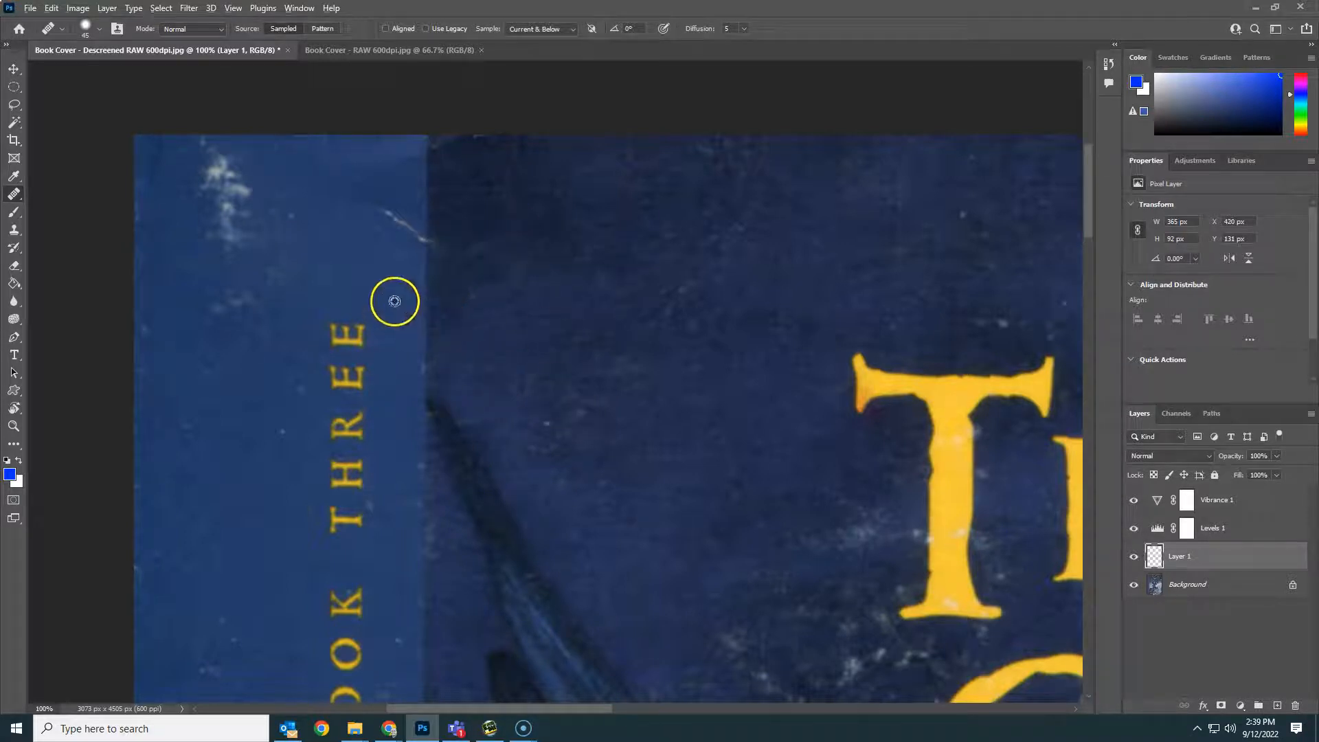
- Heal the crease's remaining end on the blue spine and the white scuff near the top of the spine
click(382, 210)
drag(416, 247, 412, 251)
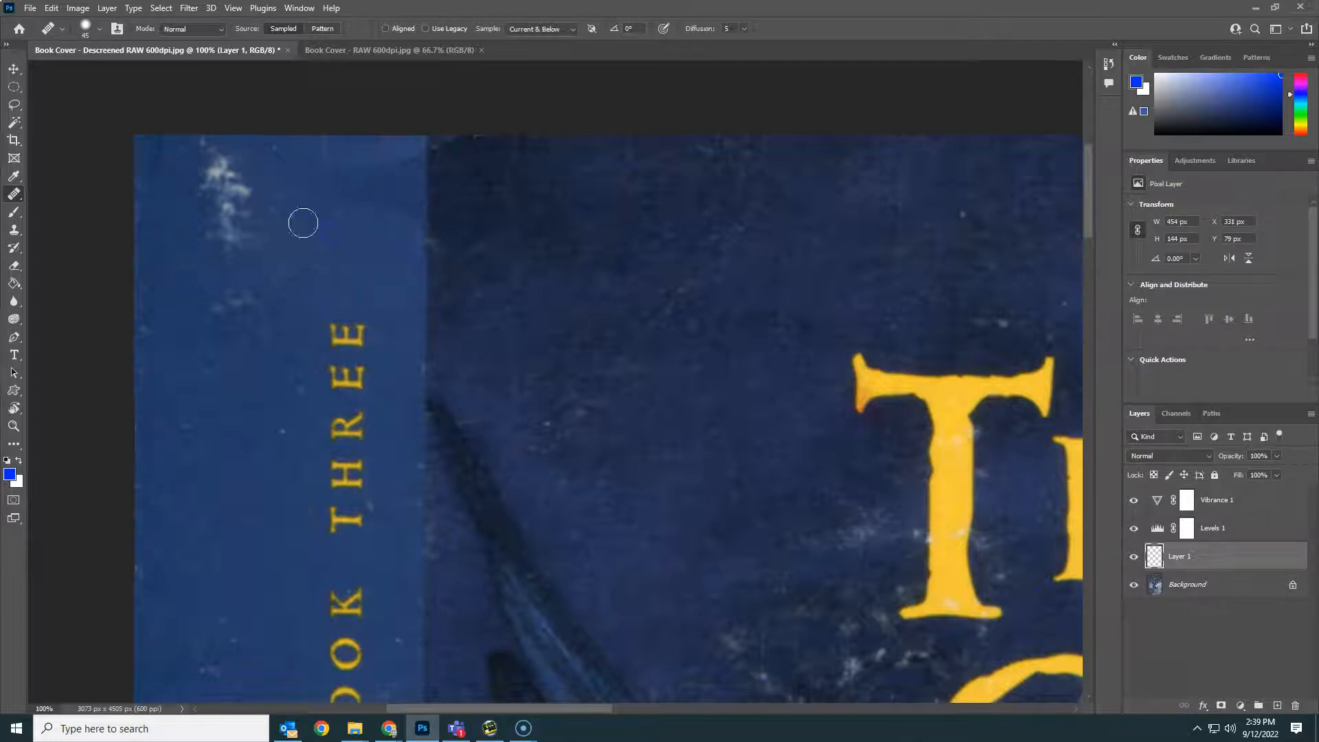
drag(240, 202, 217, 172)
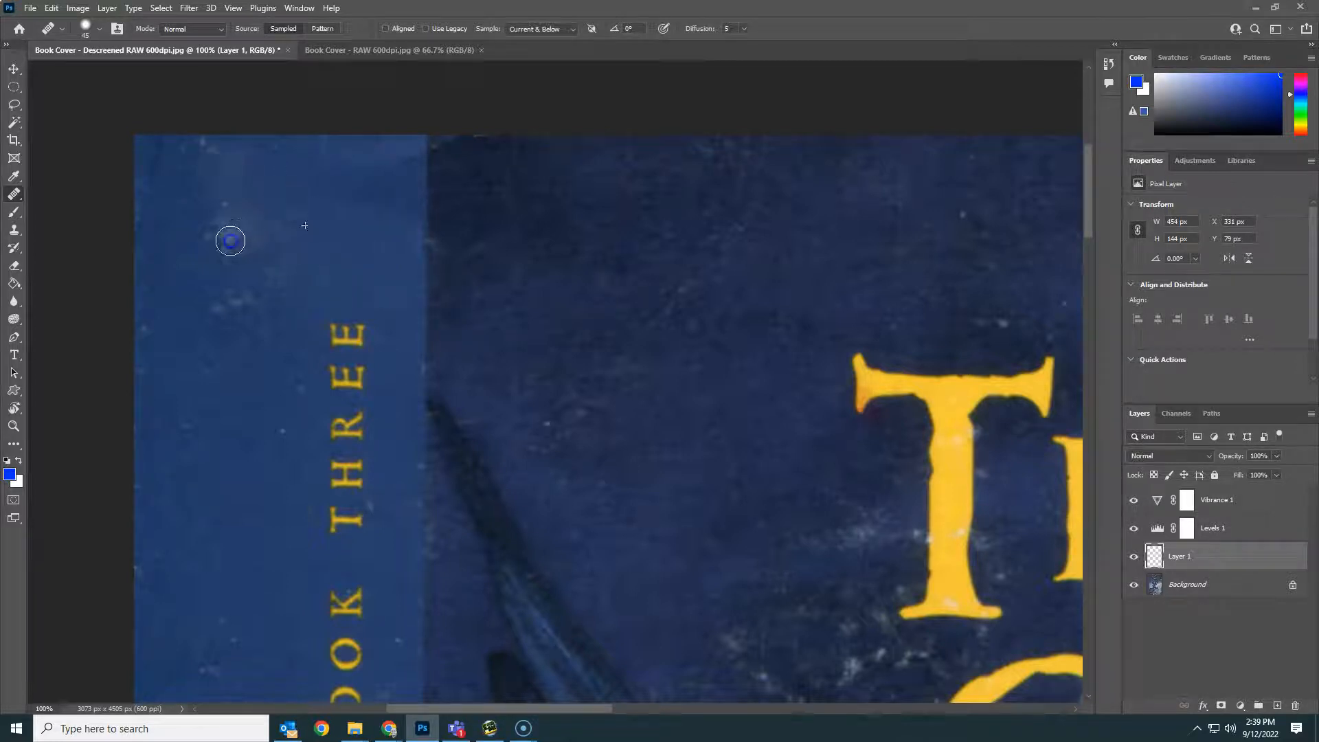
mouse_move(242, 239)
mouse_down()
mouse_move(202, 237)
mouse_move(236, 224)
mouse_up()
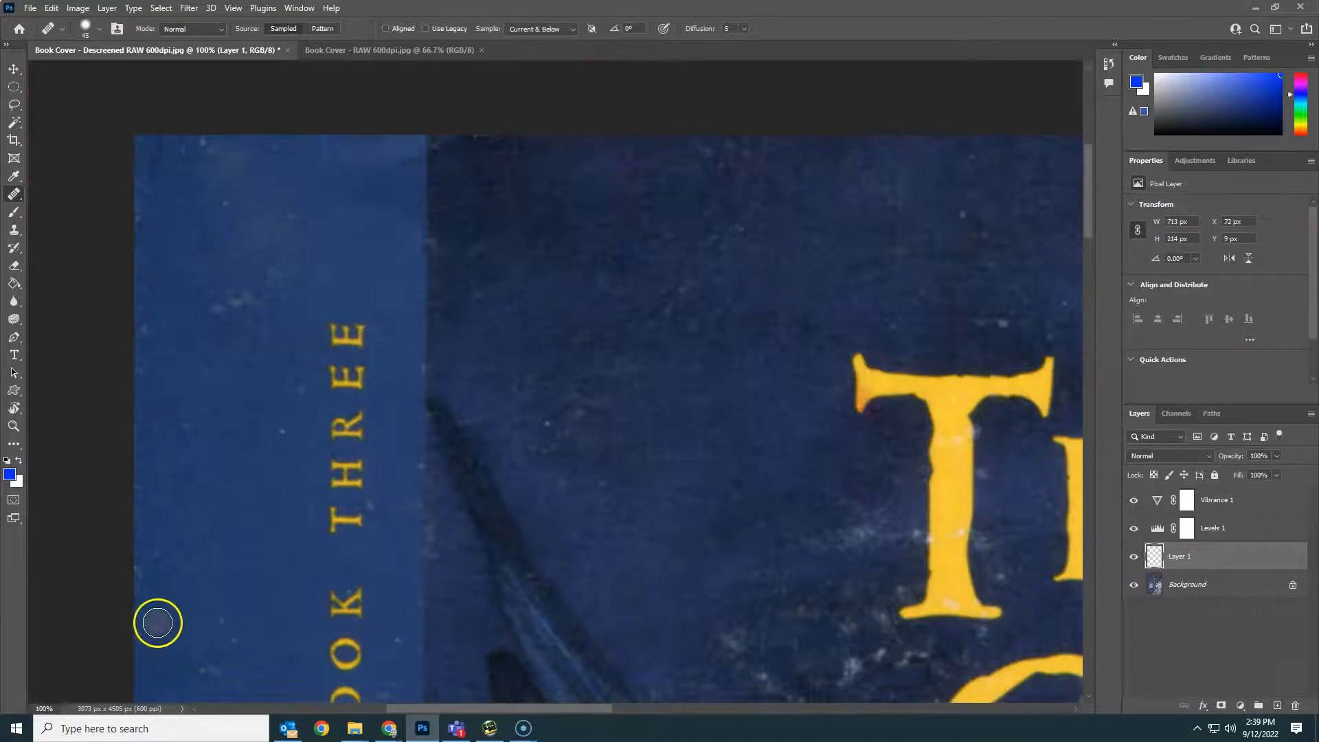
- Heal the white scratch below the C of "Curse", resampling from clean sky beneath it
key(space)
drag(708, 405, 363, 298)
drag(483, 550, 497, 379)
drag(487, 439, 300, 280)
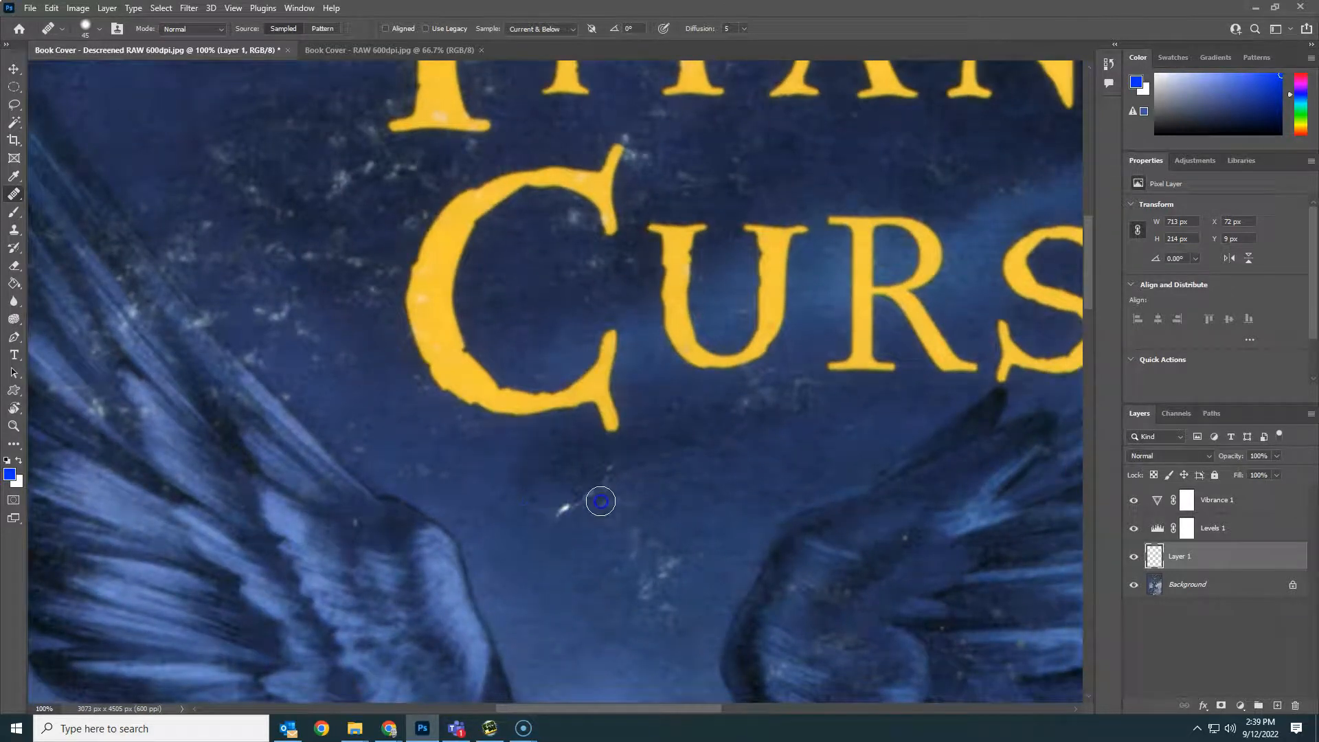
drag(559, 508, 602, 497)
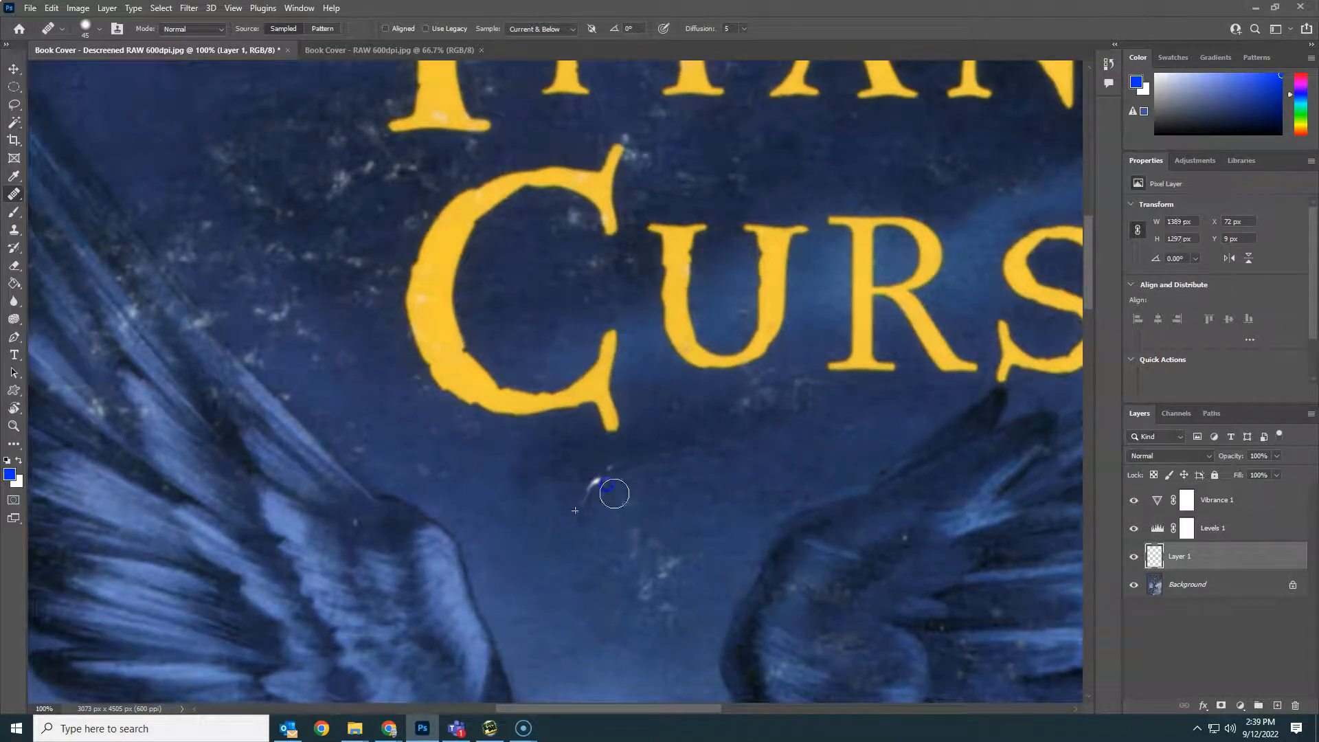
key(ctrl+z)
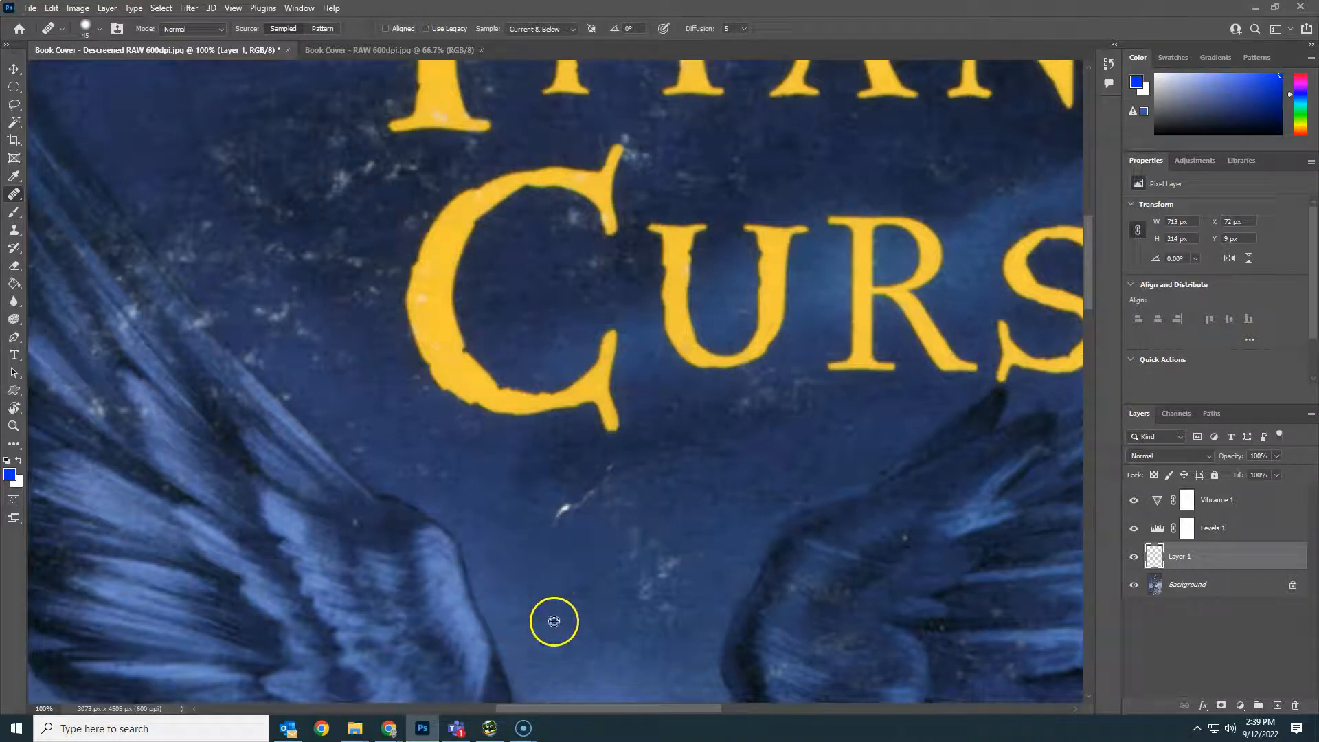
drag(547, 539, 571, 507)
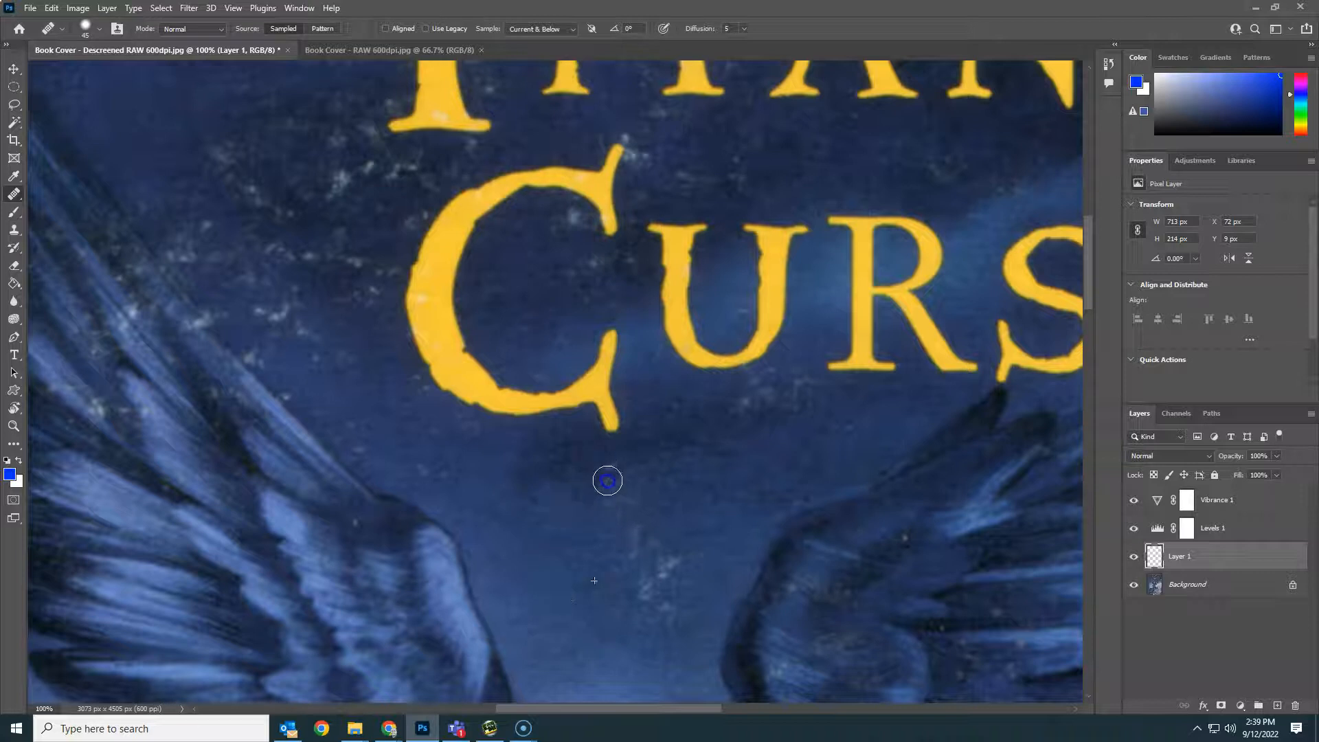
- Heal the worn white edge at the cover's upper right corner with dark blue sampled nearby
mouse_move(701, 388)
mouse_down()
mouse_move(421, 441)
mouse_move(622, 610)
mouse_move(591, 680)
mouse_up()
drag(807, 367, 415, 460)
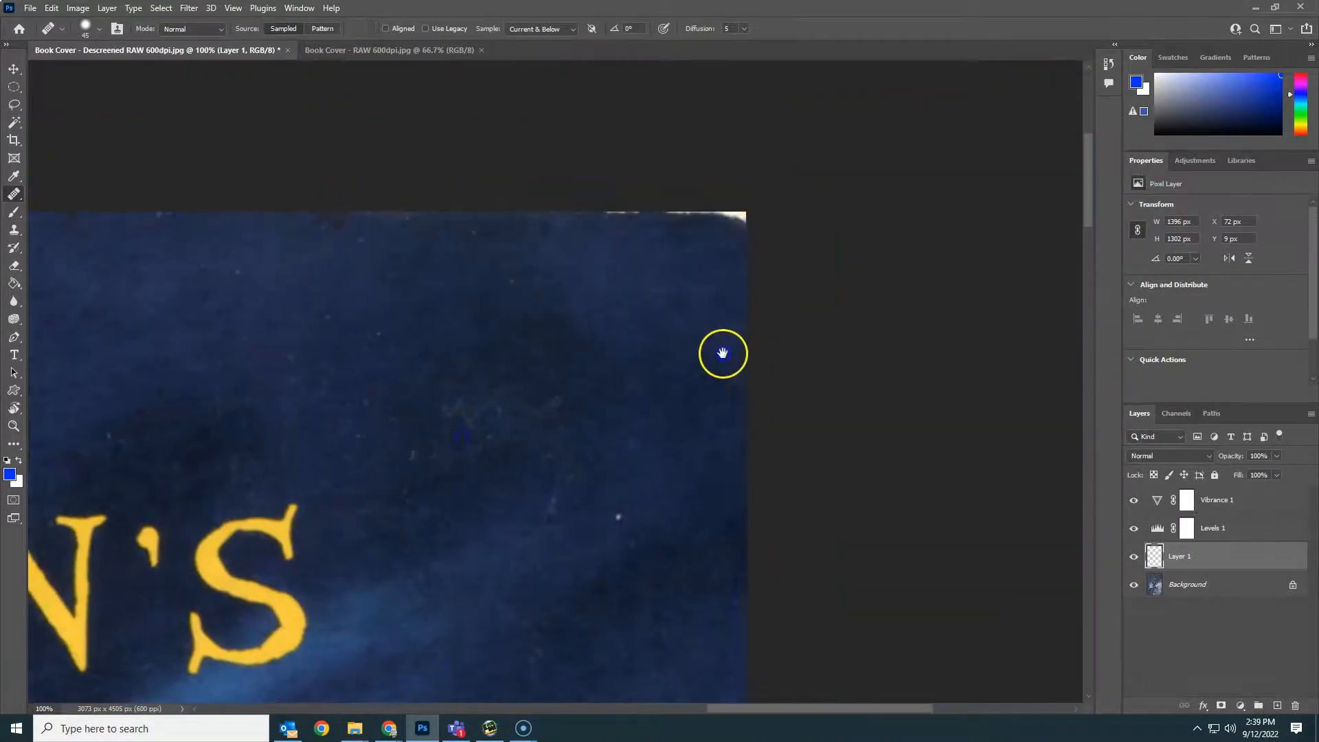
drag(743, 352, 651, 379)
click(582, 337)
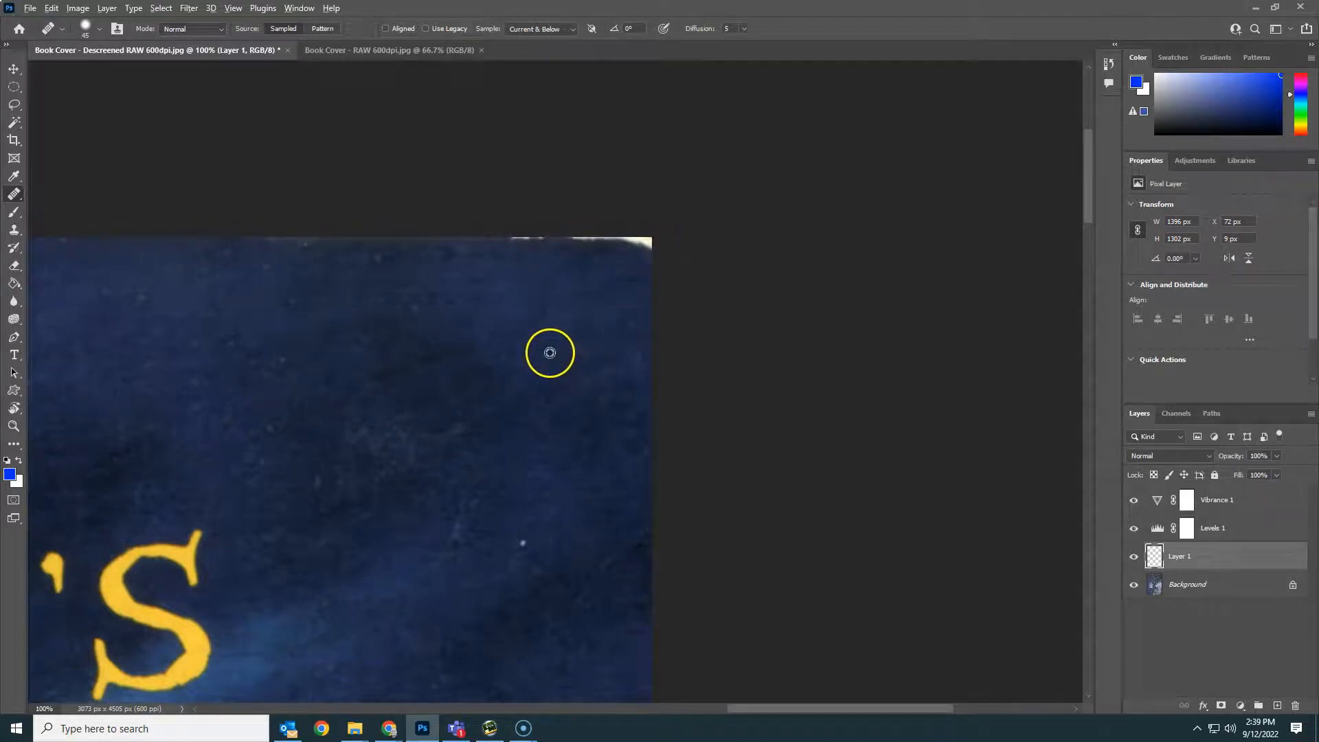
mouse_move(538, 244)
mouse_down()
mouse_move(661, 241)
mouse_move(610, 255)
mouse_move(649, 242)
mouse_up()
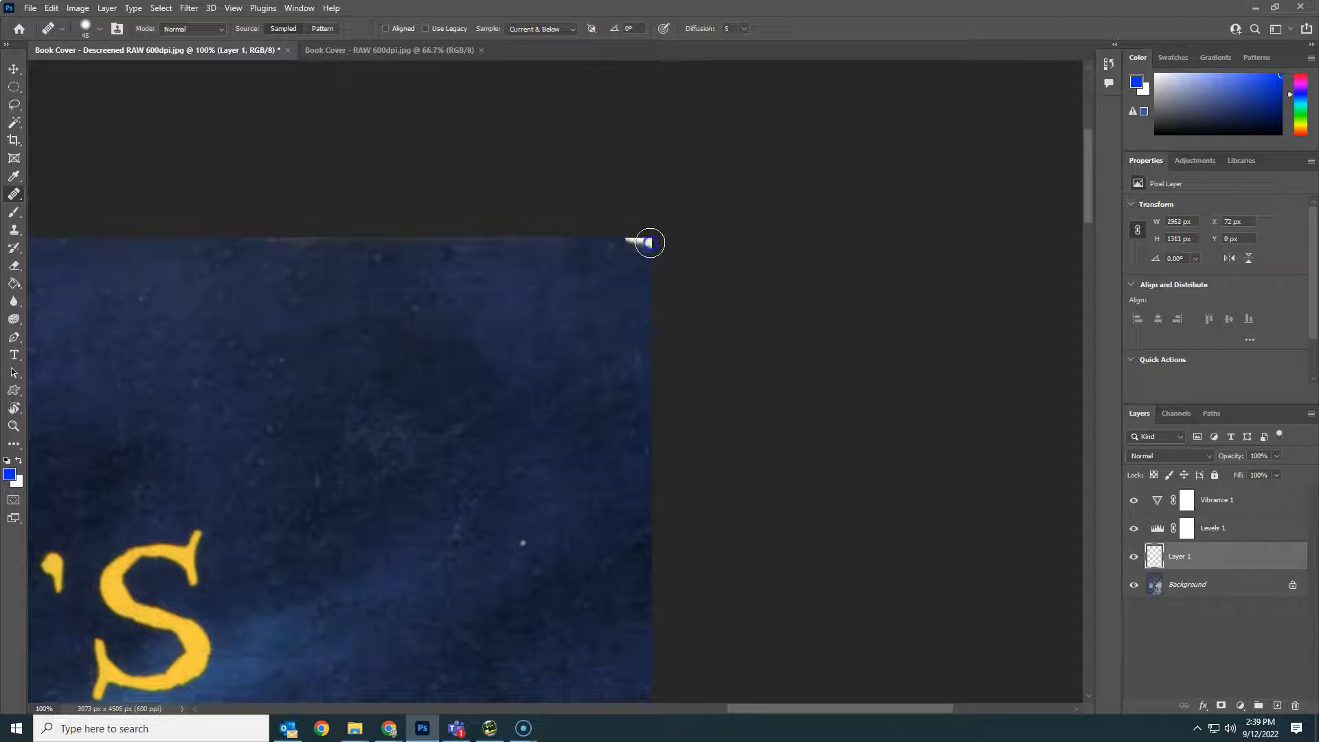
click(457, 625)
- Heal the long white crease running down through the misty city, resampling from clean areas beside each section
mouse_move(535, 529)
mouse_down()
mouse_move(518, 570)
mouse_move(539, 250)
mouse_up()
drag(599, 646, 539, 206)
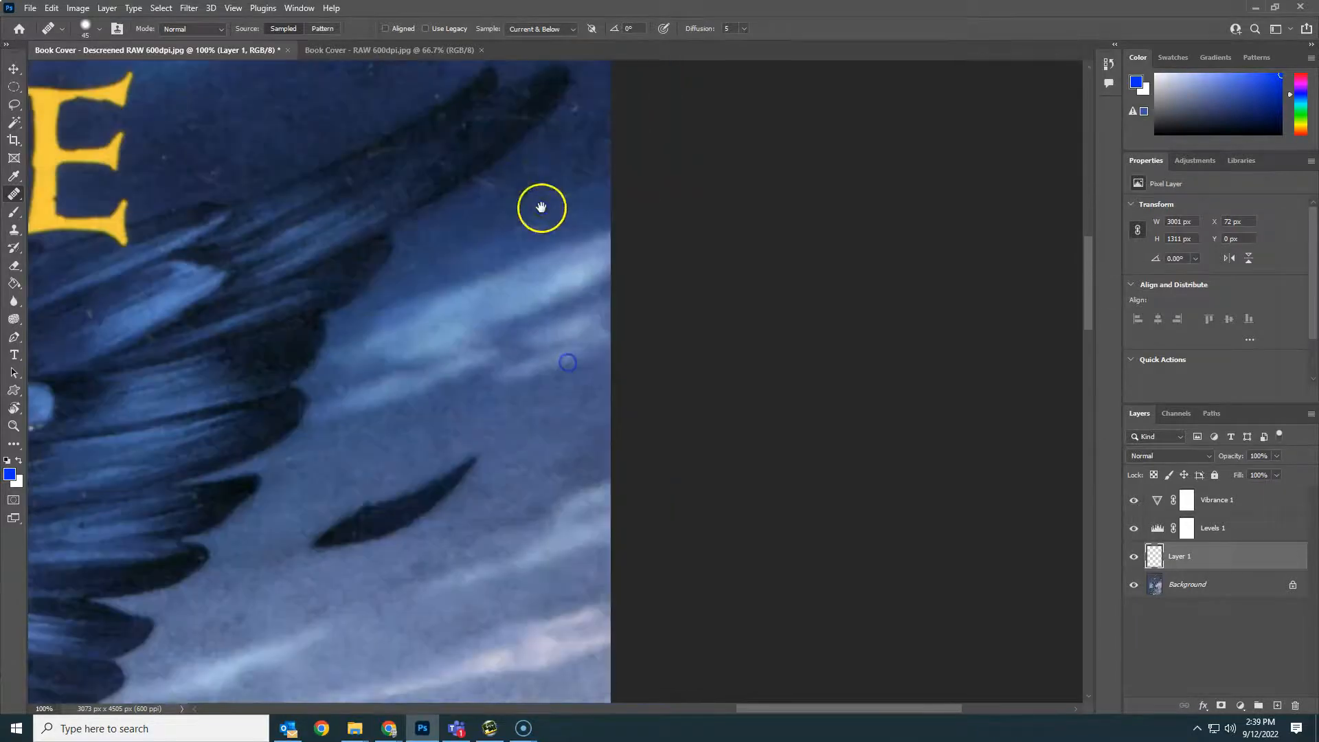
drag(552, 581, 615, 132)
drag(558, 591, 559, 404)
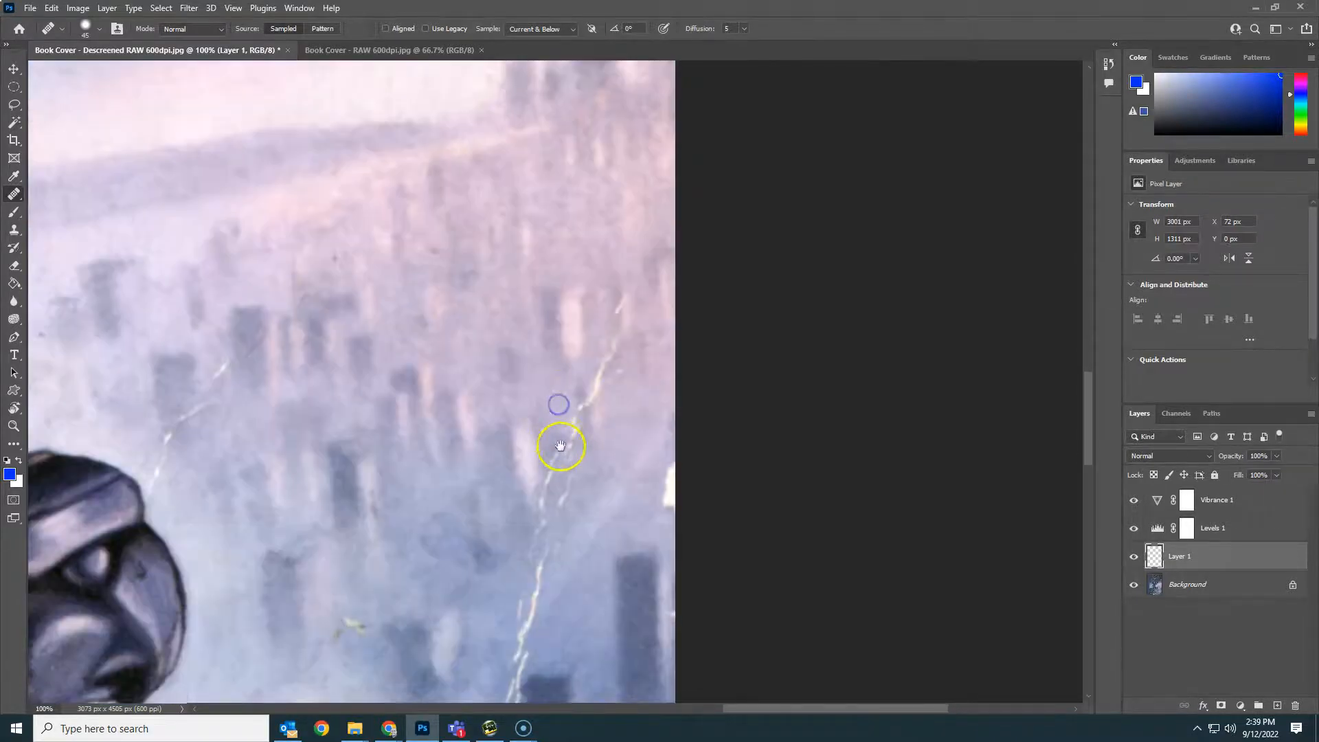
mouse_move(605, 307)
mouse_down()
mouse_move(557, 327)
mouse_move(550, 378)
mouse_move(592, 380)
mouse_move(611, 342)
mouse_up()
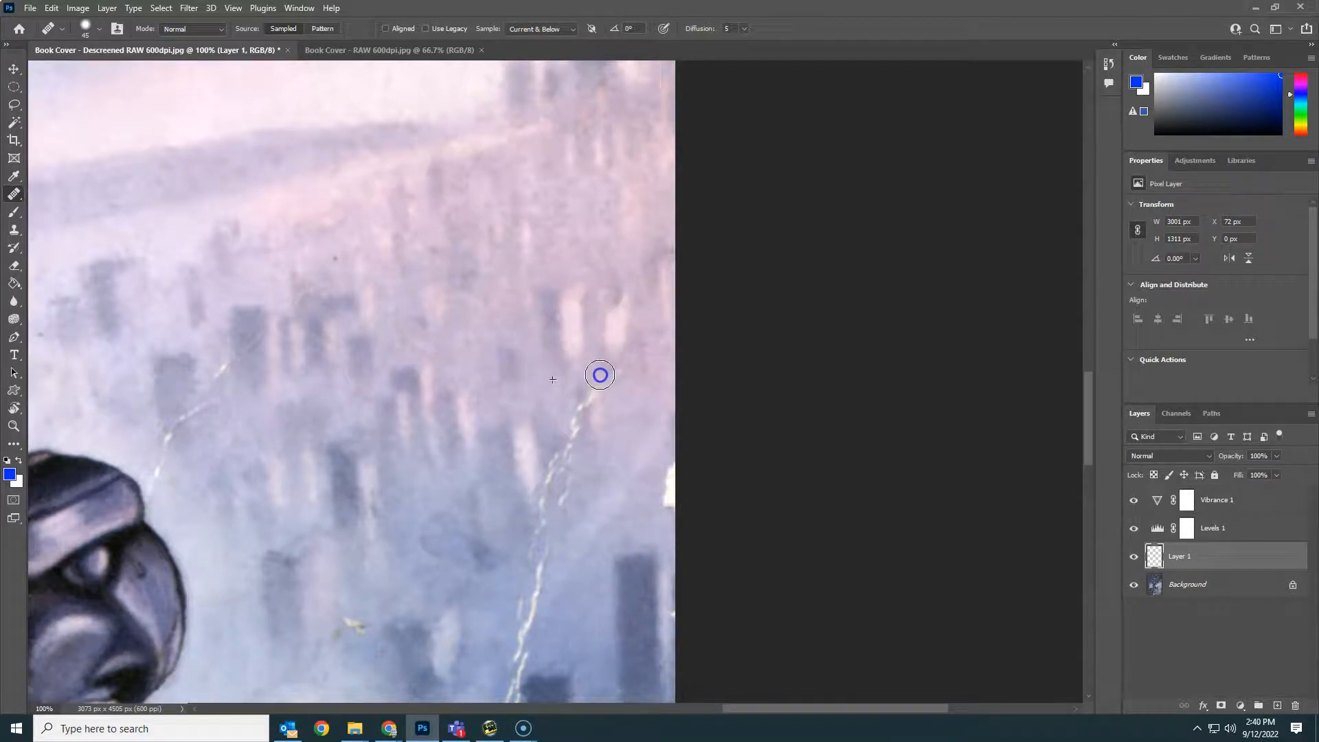
key(ctrl+z)
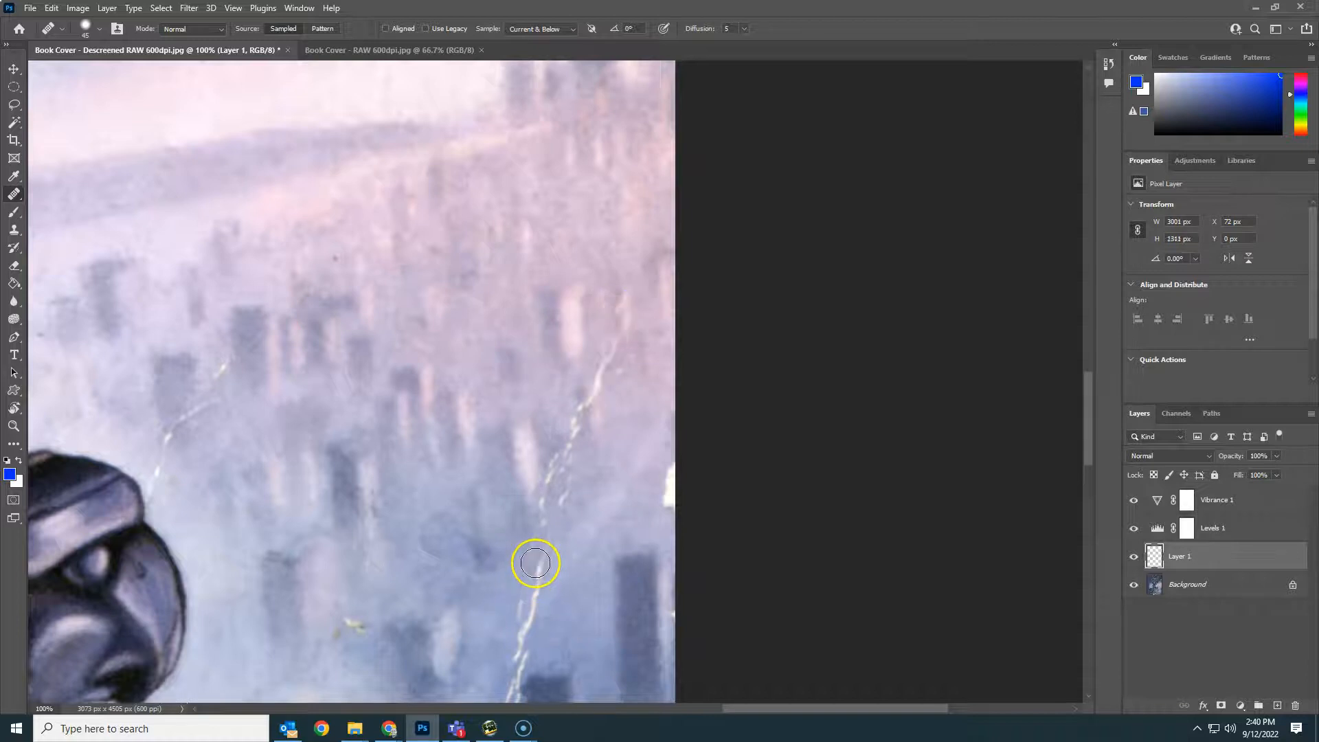
mouse_move(567, 434)
mouse_down()
mouse_move(600, 433)
mouse_move(612, 404)
mouse_move(625, 408)
mouse_move(608, 358)
mouse_move(621, 300)
mouse_up()
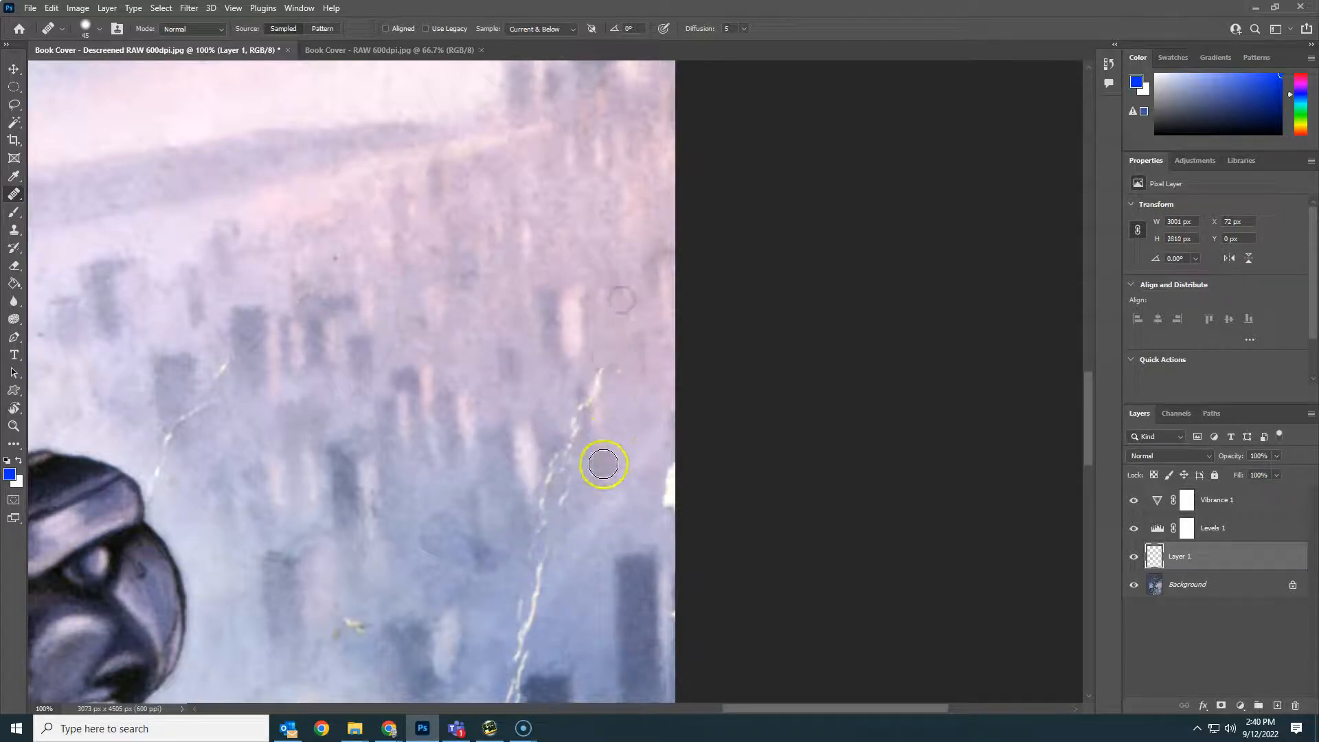
alt+click(597, 490)
mouse_move(565, 478)
mouse_down()
mouse_move(553, 476)
mouse_move(570, 493)
mouse_move(536, 523)
mouse_up()
drag(557, 454, 601, 380)
mouse_move(493, 645)
mouse_down()
mouse_move(506, 330)
mouse_move(550, 250)
mouse_move(504, 451)
mouse_up()
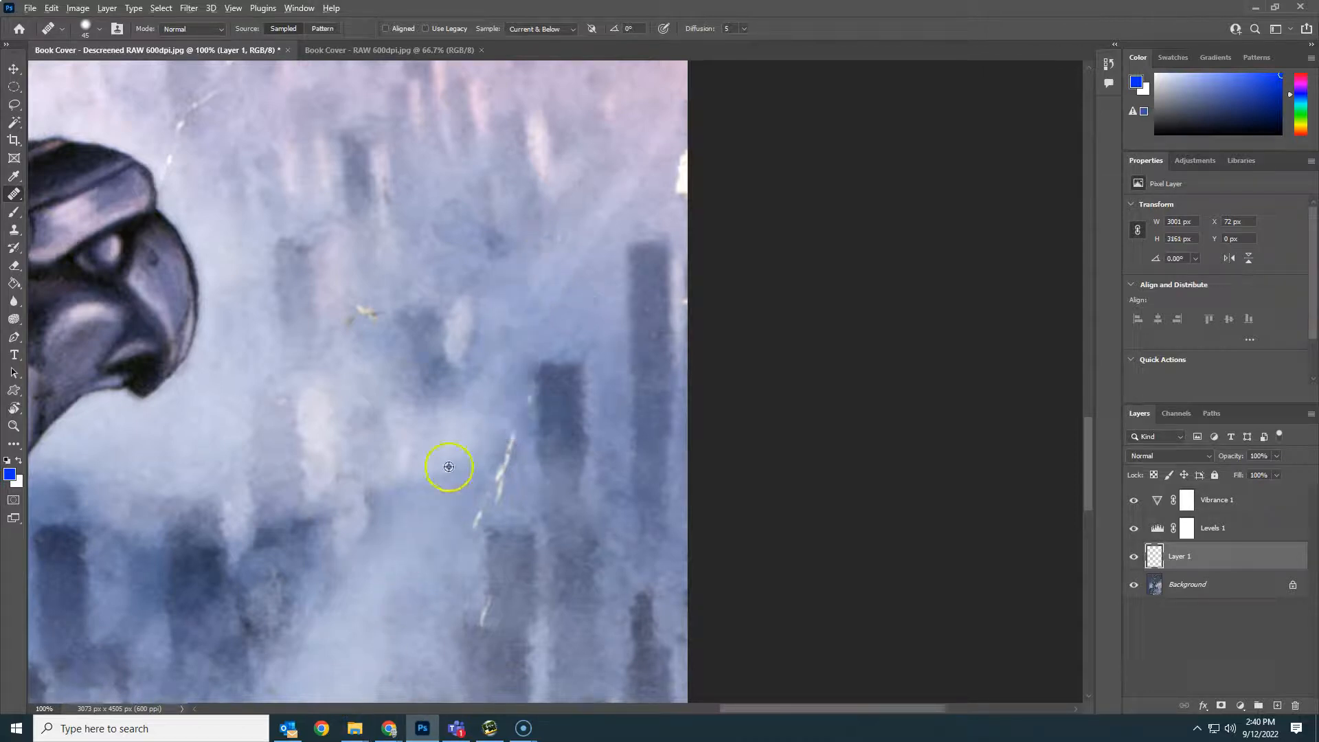
click(510, 437)
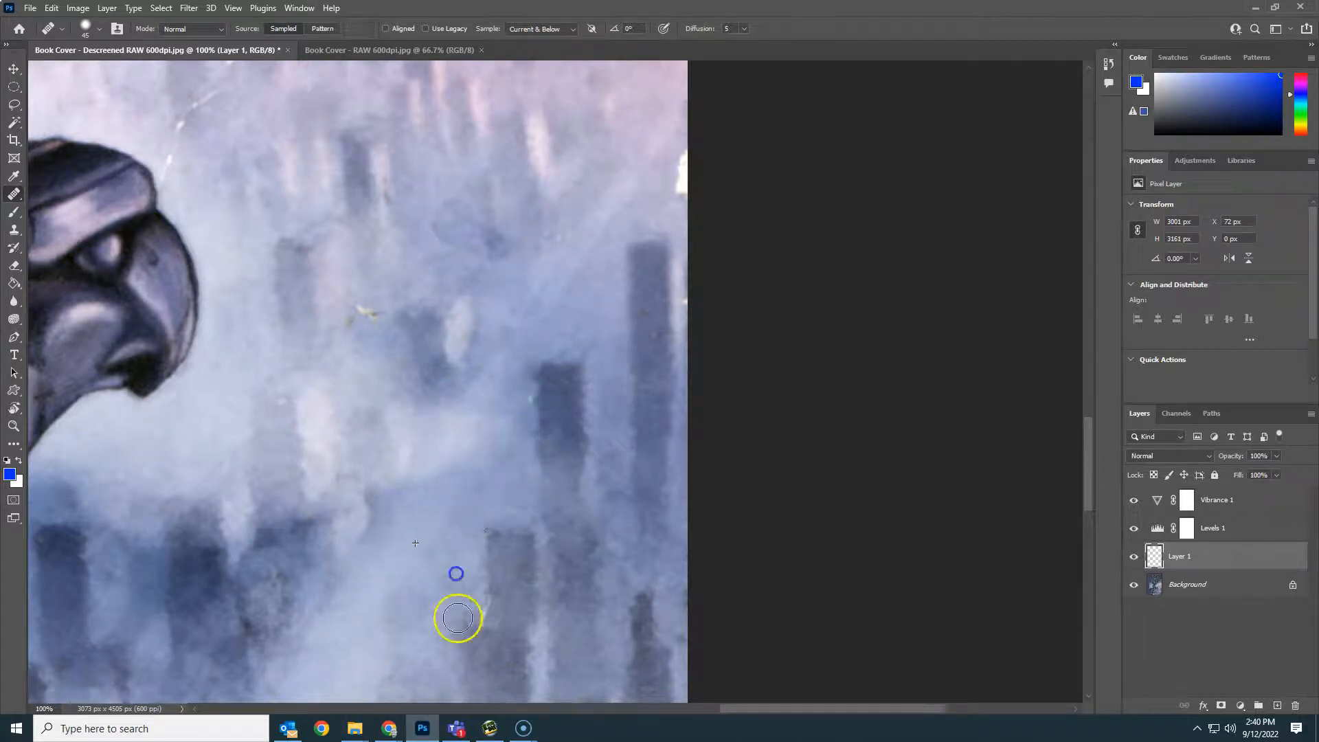
- Heal the yellow fleck in the mist and the short white crease beside the gargoyle's head
alt+click(370, 260)
mouse_move(375, 317)
mouse_down()
mouse_move(358, 311)
mouse_move(357, 326)
mouse_up()
mouse_move(250, 213)
mouse_down()
mouse_move(298, 346)
mouse_move(271, 217)
mouse_up()
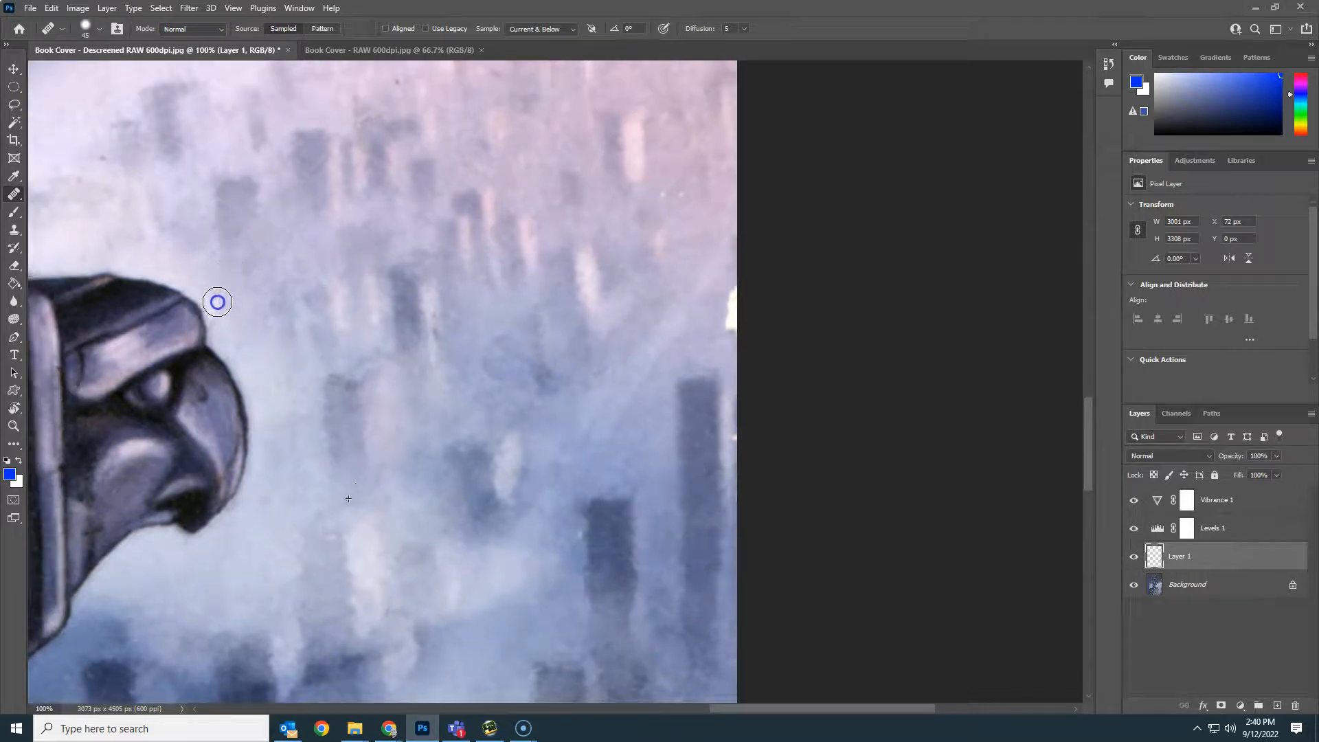
drag(217, 319, 233, 324)
- Heal the worn white spots along the cover's right edge, from the city down to beside the author name
drag(362, 515, 461, 225)
drag(469, 465, 341, 373)
drag(486, 288, 484, 314)
drag(474, 585, 401, 409)
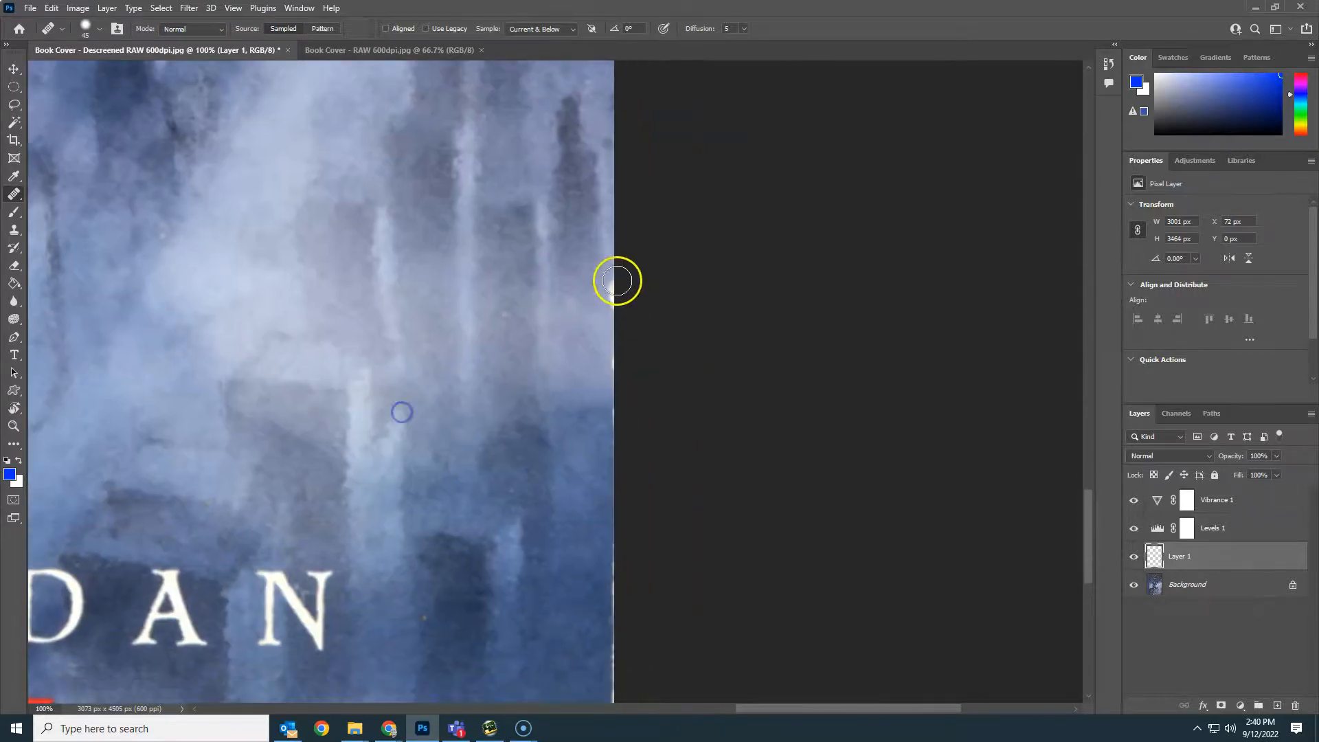
drag(620, 457, 622, 473)
- Heal the lower right edge and the torn white corner of the cover
mouse_move(569, 549)
mouse_down()
mouse_move(489, 171)
mouse_move(539, 228)
mouse_up()
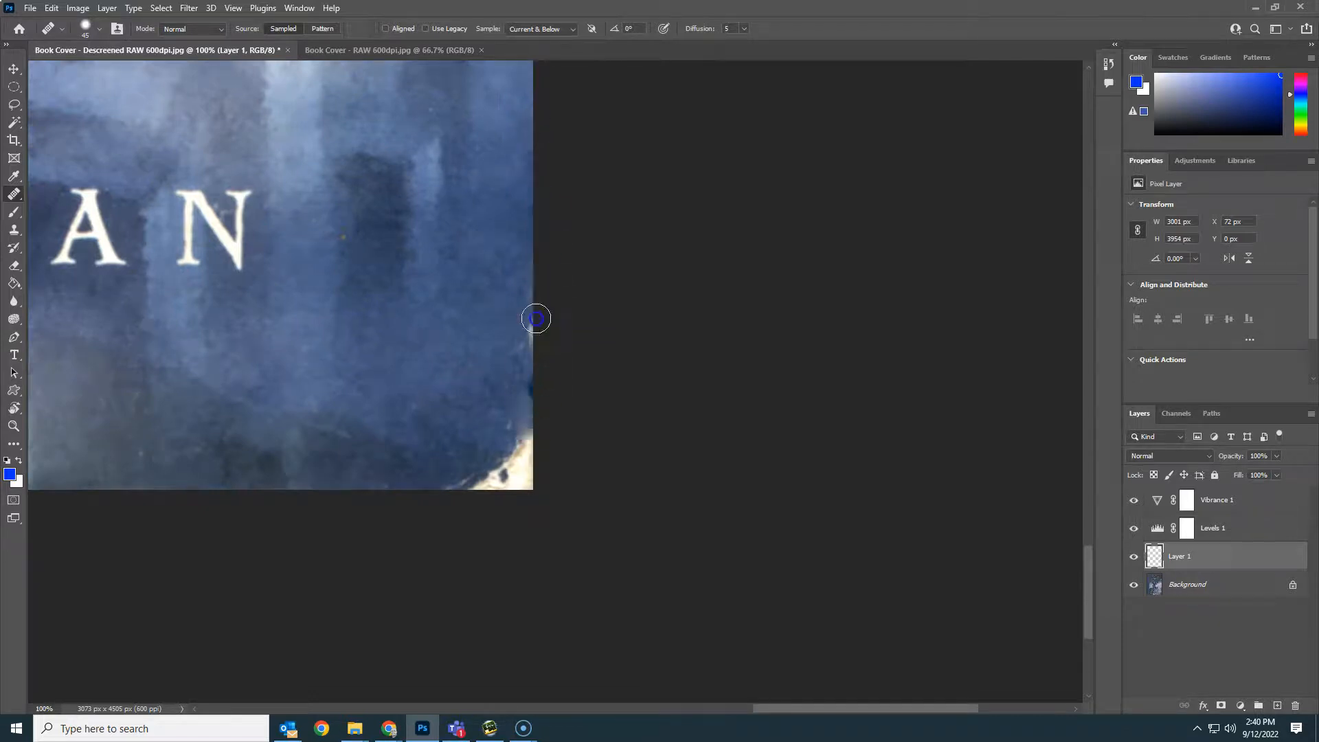
mouse_move(529, 444)
mouse_down()
mouse_move(459, 487)
mouse_move(532, 490)
mouse_move(500, 480)
mouse_move(544, 429)
mouse_move(531, 458)
mouse_move(541, 411)
mouse_move(408, 490)
mouse_move(547, 498)
mouse_up()
mouse_move(154, 462)
mouse_down()
mouse_move(368, 421)
mouse_move(619, 467)
mouse_up()
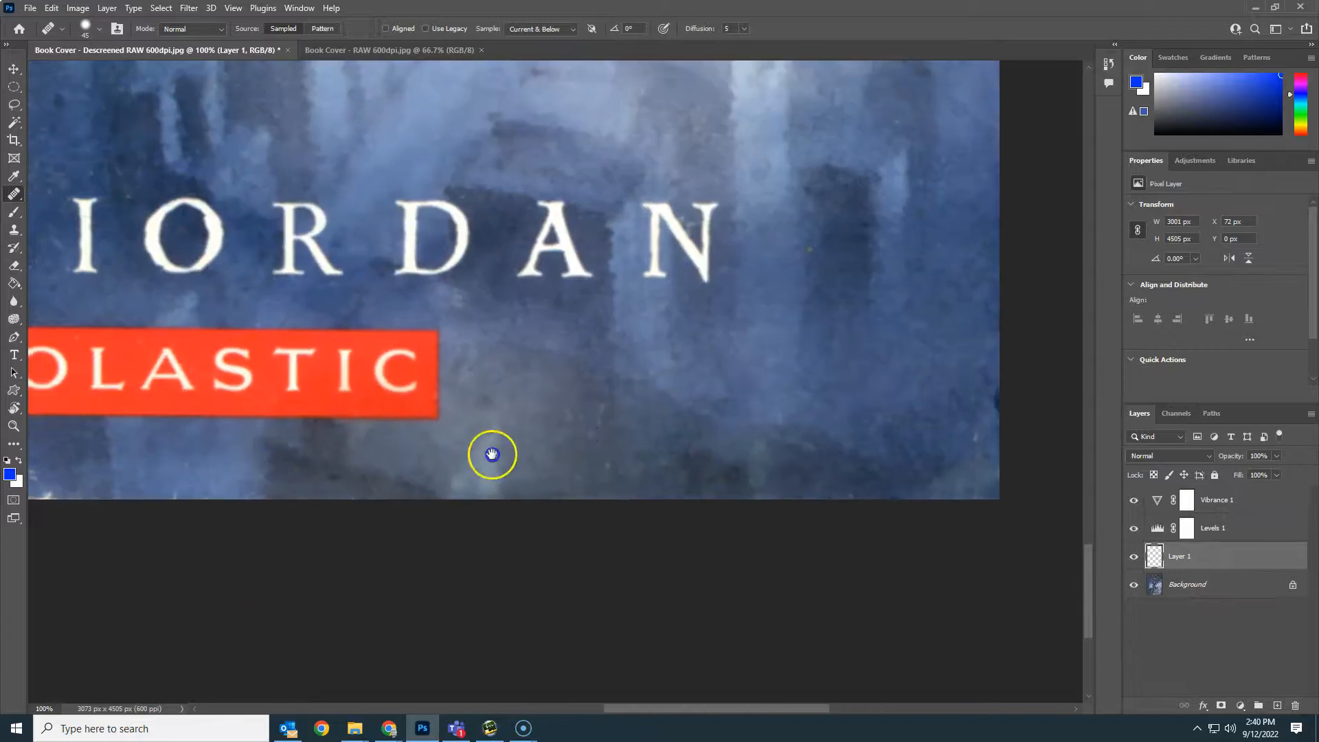
- Heal the torn white strip along the cover's bottom edge, from the red Scholastic banner's left end across to the spine
drag(303, 456, 852, 381)
drag(400, 423, 490, 400)
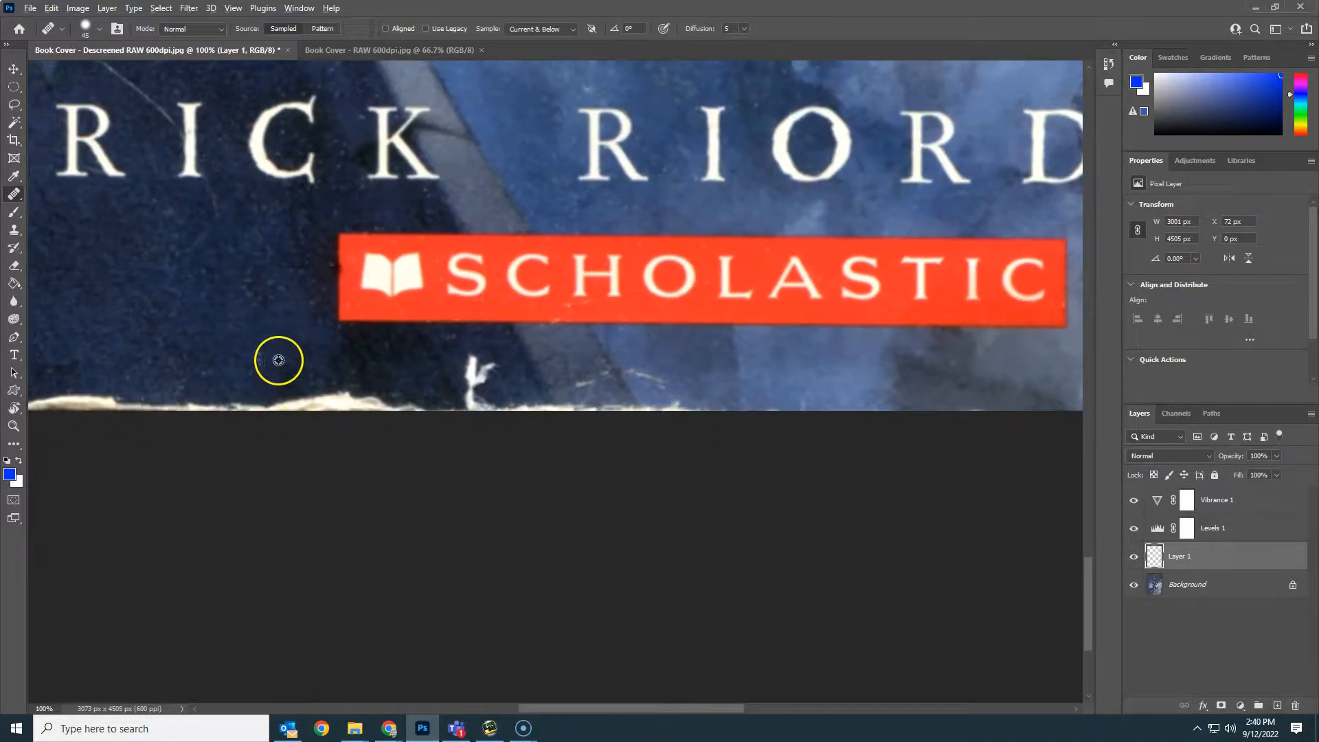
mouse_move(182, 398)
mouse_down()
mouse_move(369, 395)
mouse_move(72, 403)
mouse_up()
click(177, 396)
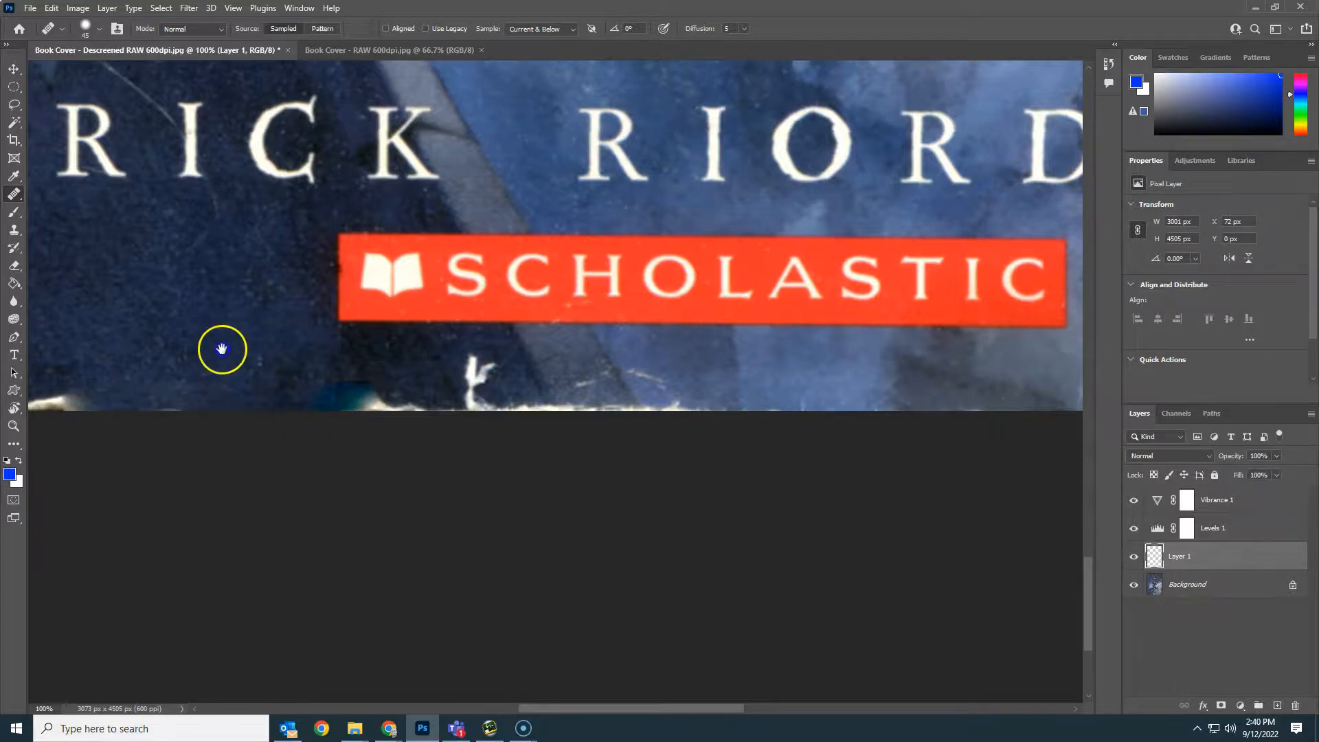
drag(142, 349, 486, 318)
drag(447, 375, 120, 383)
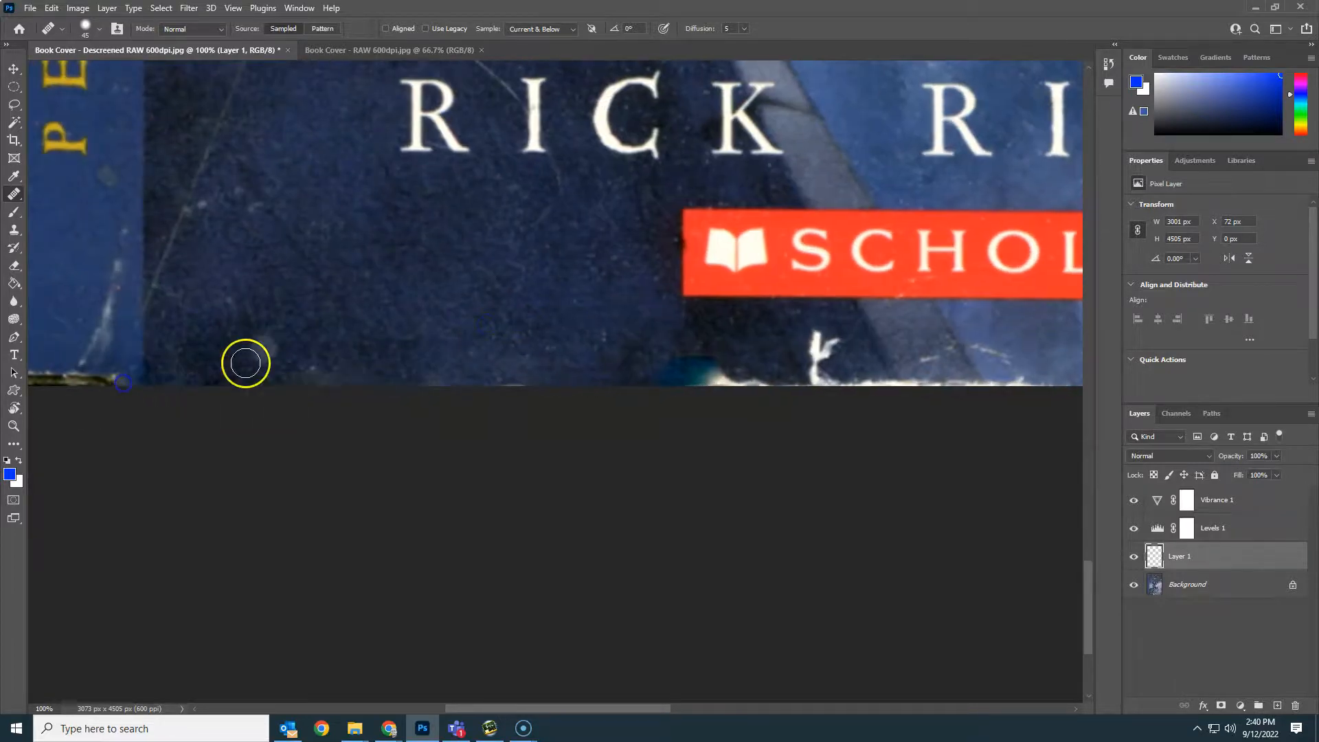
- Heal the worn bottom edge of the spine, its white scratches and the pale scuff beside the yellow lettering, resampling from clean blue areas
drag(273, 359, 586, 348)
alt+click(333, 289)
mouse_move(192, 324)
mouse_down()
mouse_move(213, 373)
mouse_move(289, 360)
mouse_move(169, 362)
mouse_move(179, 330)
mouse_move(228, 389)
mouse_move(331, 372)
mouse_up()
alt+click(306, 236)
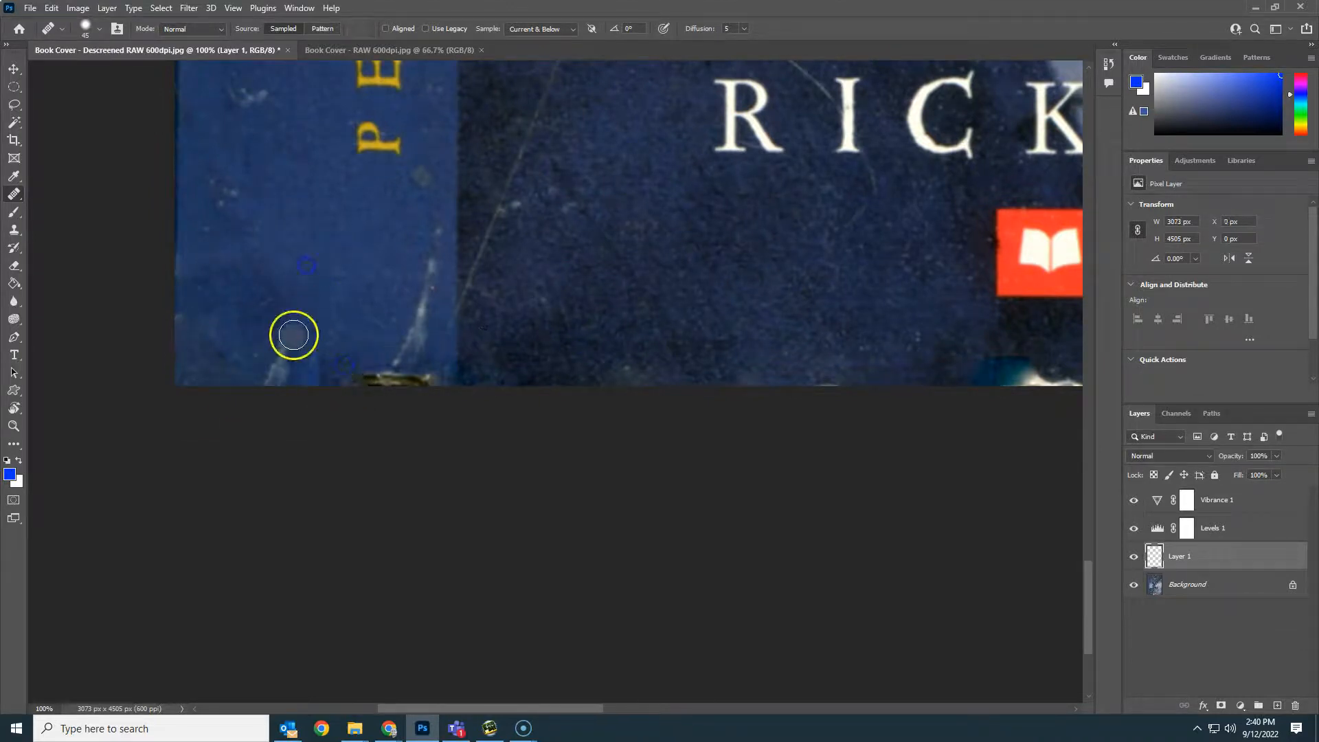
mouse_move(423, 377)
mouse_down()
mouse_move(414, 305)
mouse_move(412, 376)
mouse_move(405, 296)
mouse_move(421, 265)
mouse_up()
mouse_move(403, 360)
mouse_down()
mouse_move(414, 334)
mouse_move(407, 386)
mouse_move(403, 356)
mouse_move(418, 357)
mouse_move(439, 402)
mouse_up()
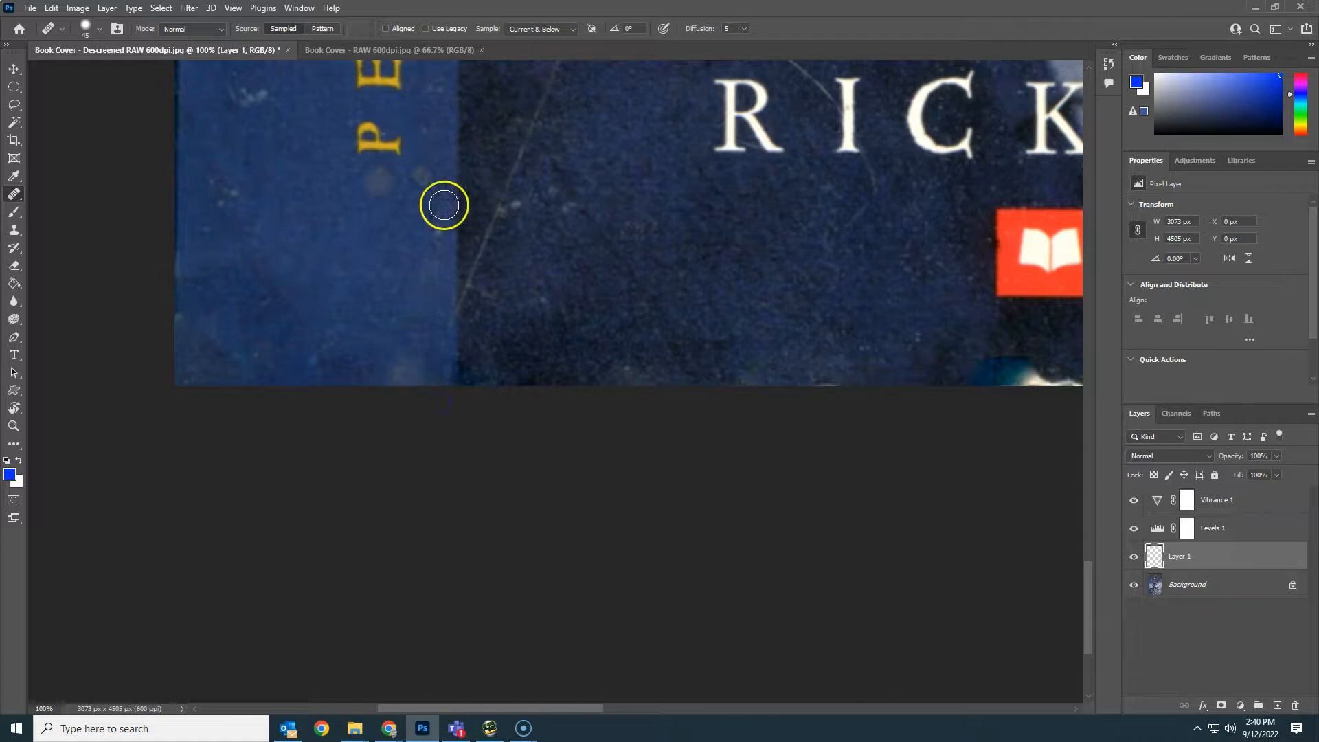
mouse_move(256, 106)
mouse_down()
mouse_move(256, 95)
mouse_move(250, 140)
mouse_up()
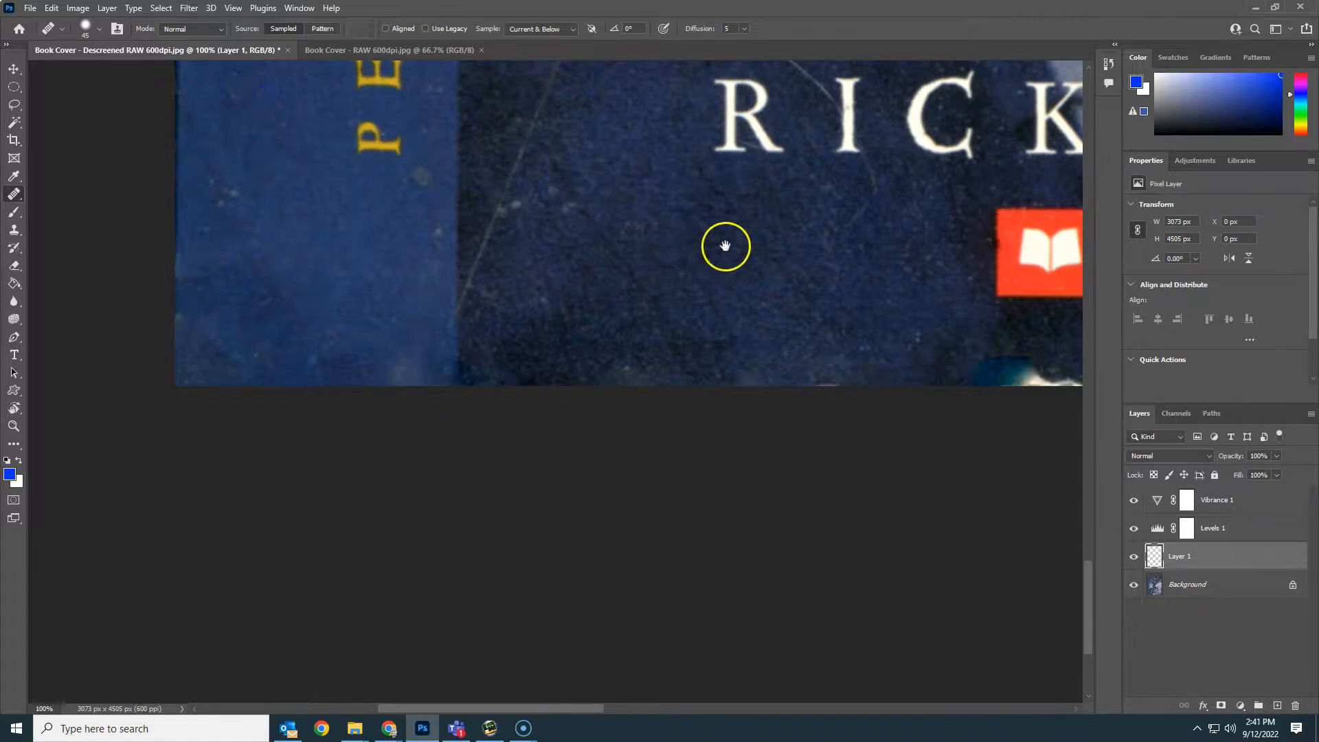
scroll(721, 245, right, 5)
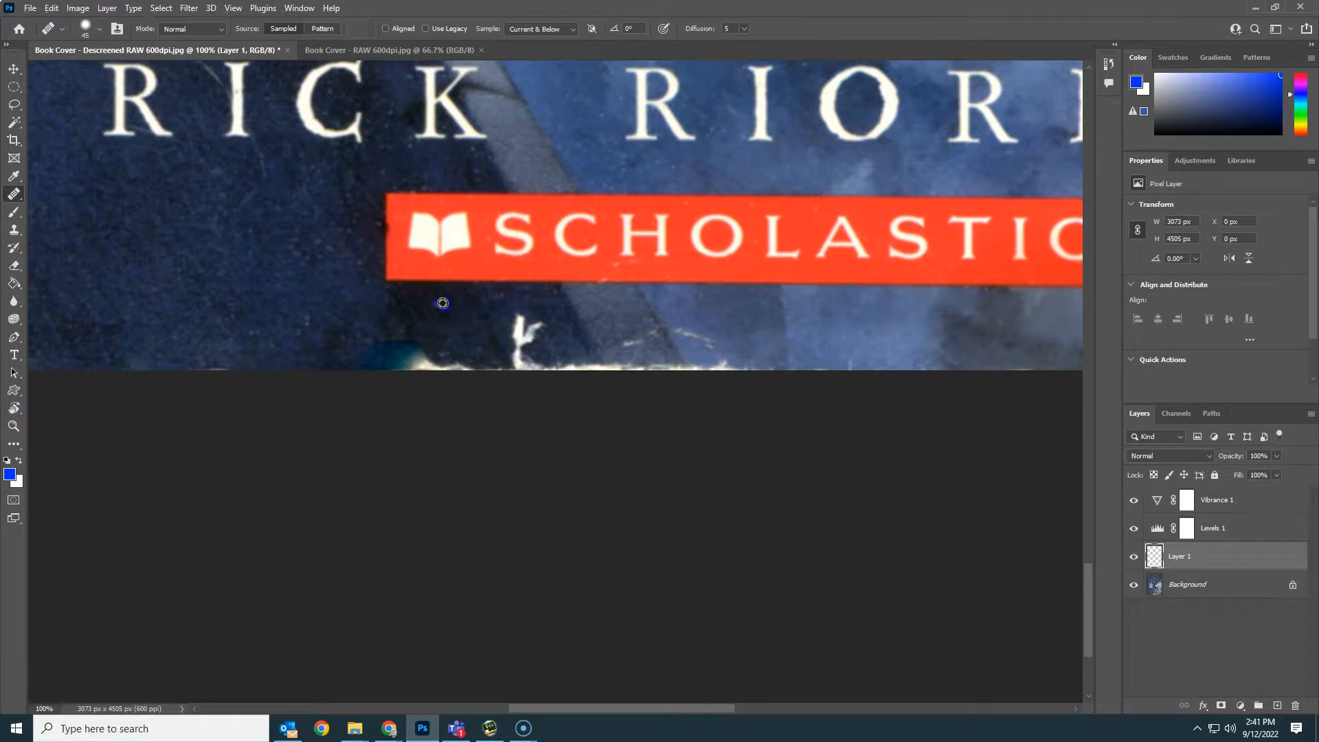
click(452, 366)
mouse_move(413, 362)
mouse_down()
mouse_move(524, 364)
mouse_move(519, 310)
mouse_up()
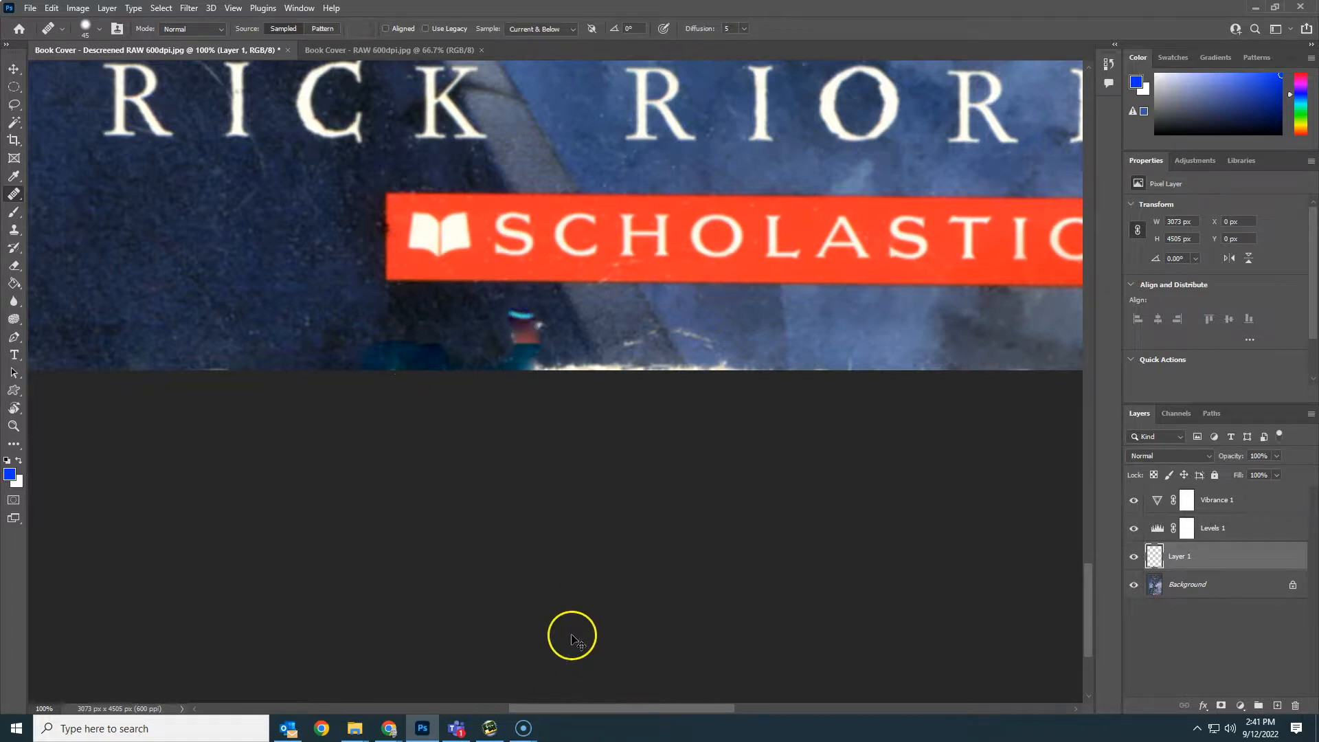
key(ctrl+z)
key(ctrl+z)
- Heal the white bottom edge below the Scholastic banner's book logo and the upper part of the white tear beside it
drag(408, 357, 418, 371)
alt+click(414, 344)
click(512, 328)
click(526, 339)
drag(492, 362, 544, 362)
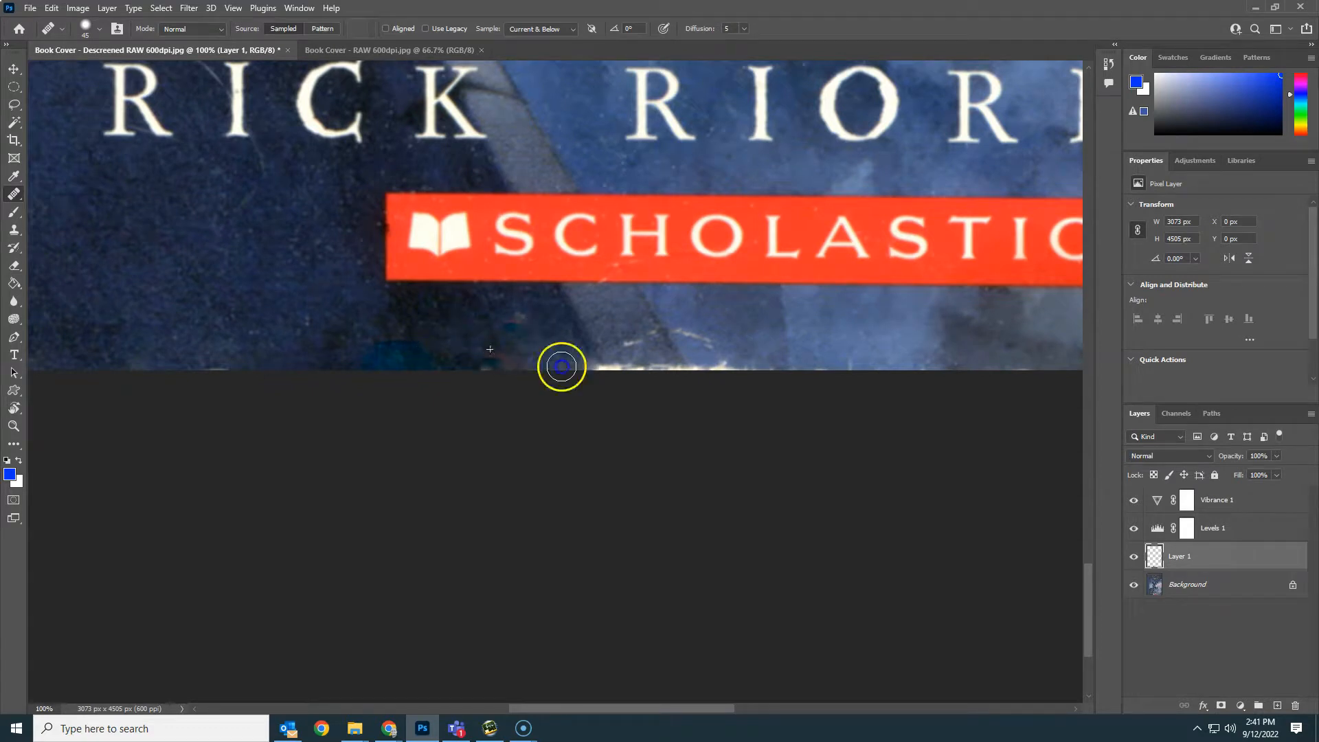
mouse_move(671, 365)
mouse_down()
mouse_move(676, 334)
mouse_move(664, 371)
mouse_up()
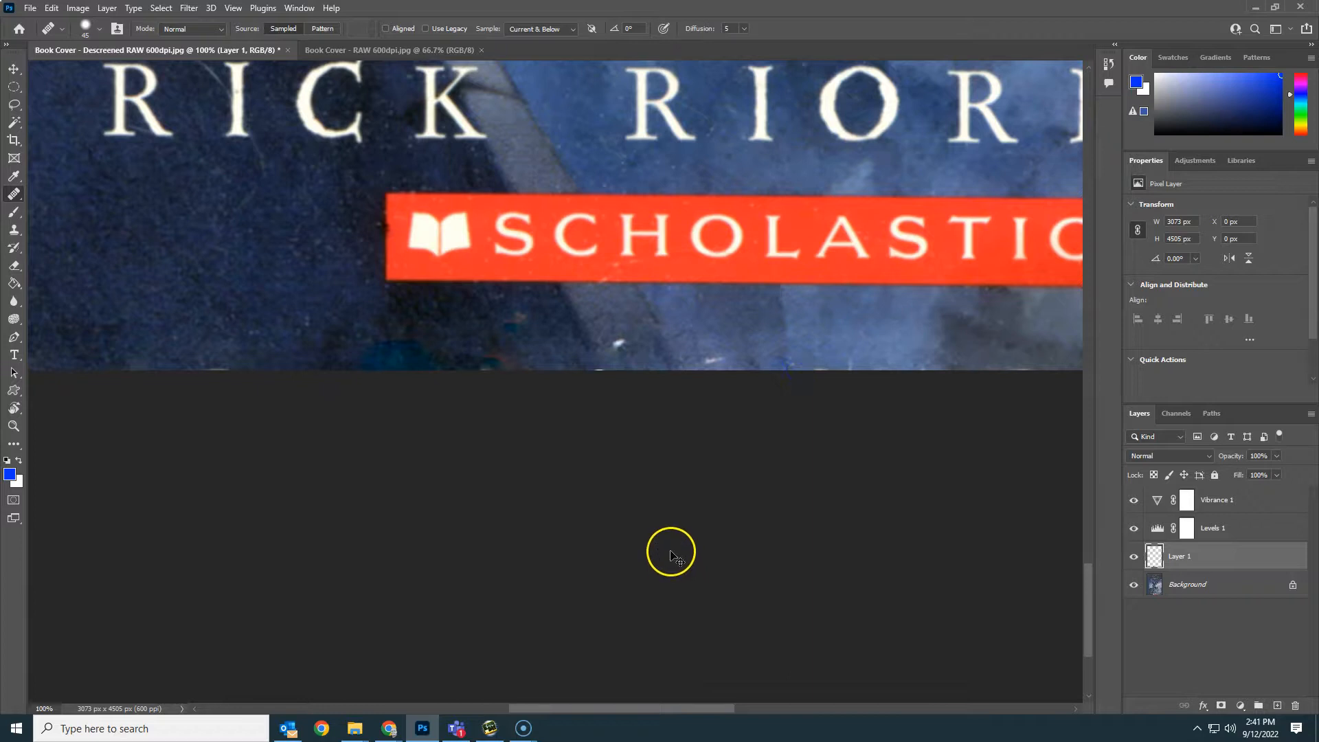
key(ctrl+z)
- Heal the scratches, the rest of the tear and the white bottom edge beneath the Scholastic banner, resampling from matching areas nearby
alt+click(783, 342)
drag(718, 342, 694, 332)
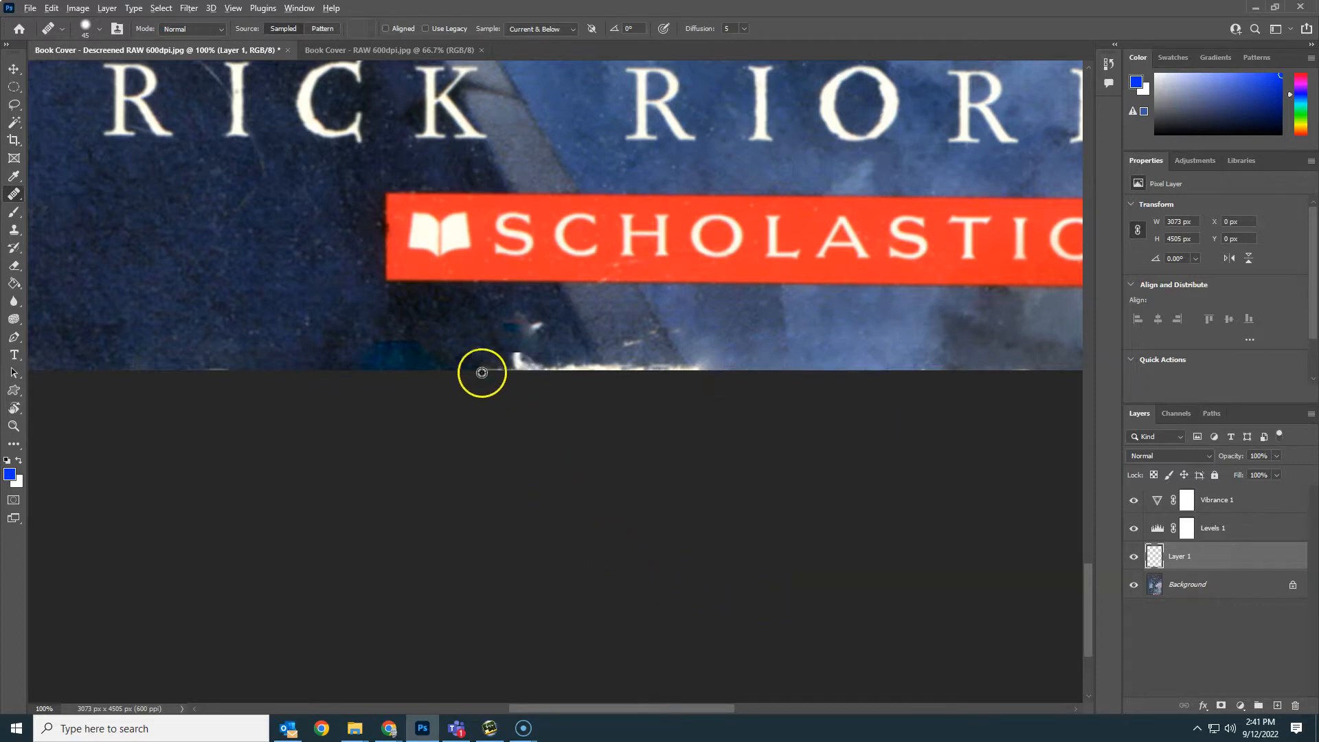
mouse_move(511, 371)
mouse_down()
mouse_move(563, 368)
mouse_move(487, 368)
mouse_move(534, 328)
mouse_move(506, 337)
mouse_move(597, 376)
mouse_up()
click(533, 327)
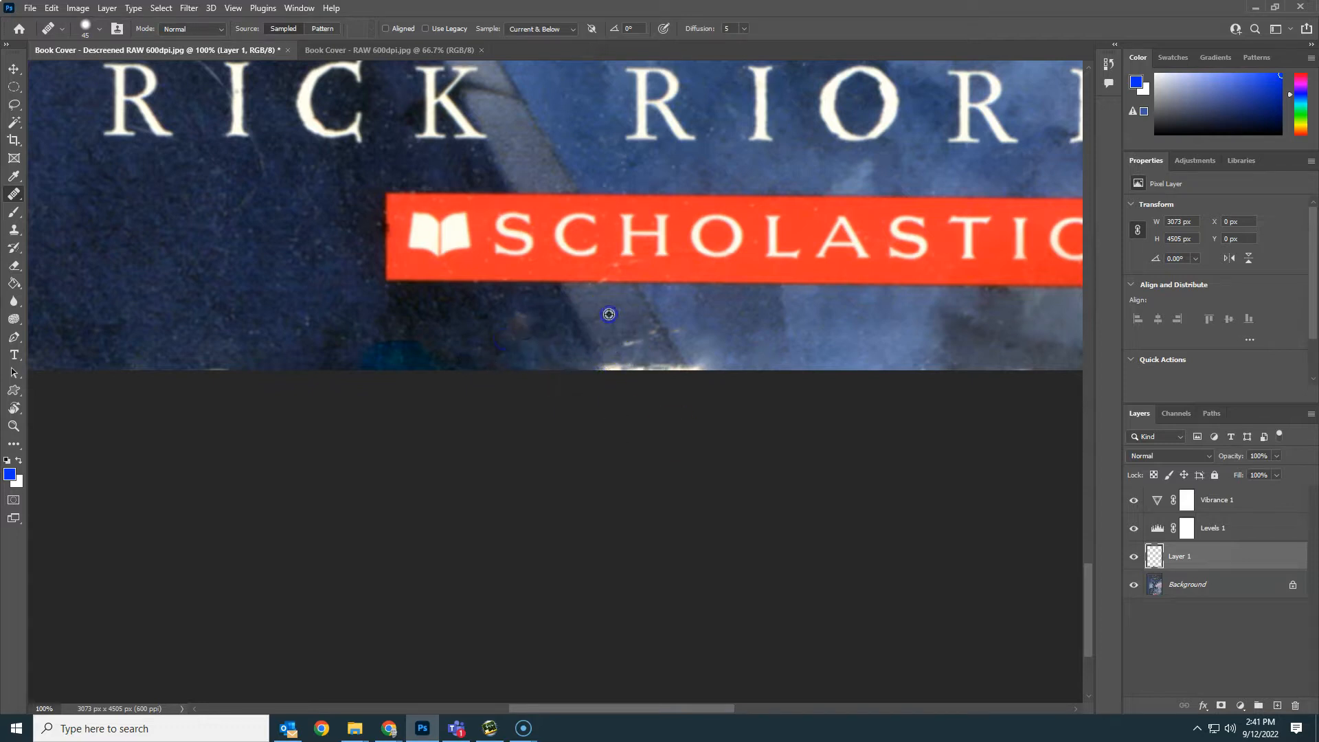
drag(609, 364, 733, 356)
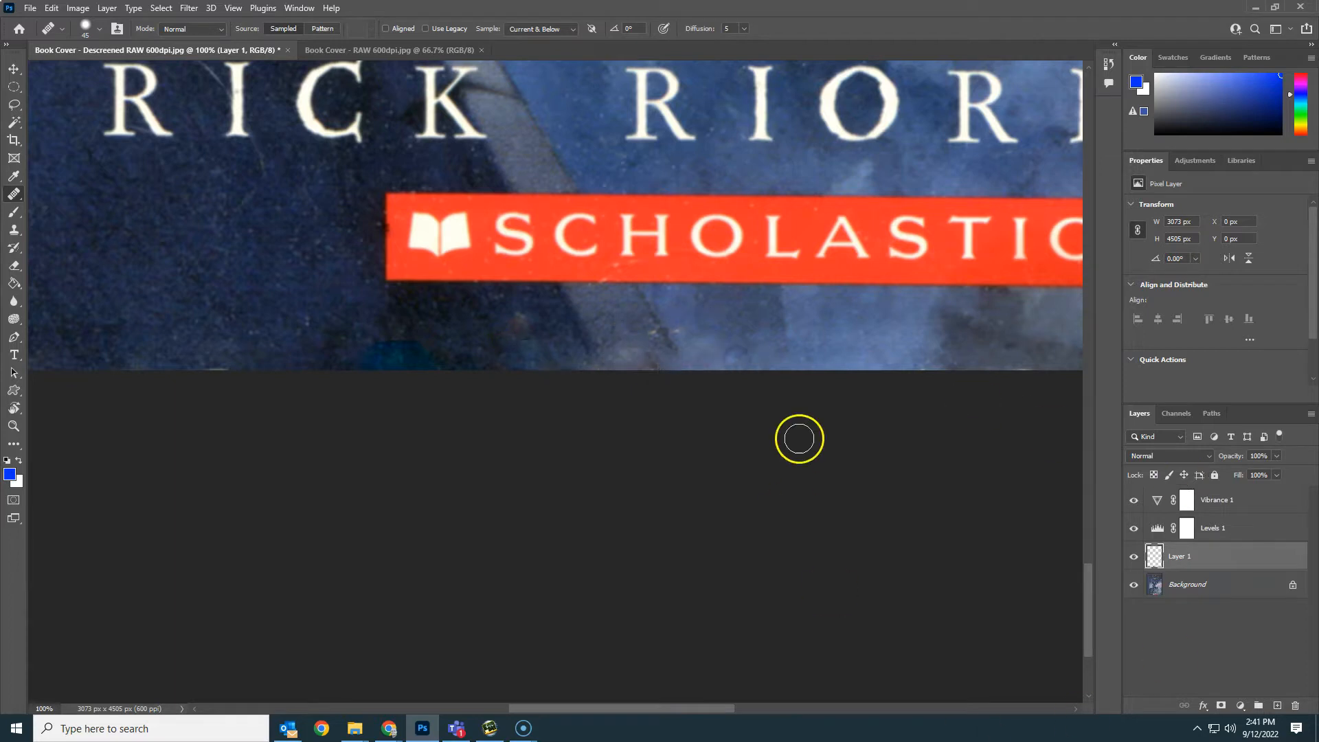
- View the whole cover, inspect the healing strokes with the Background hidden, and compare the cover with Layer 1 hidden and shown
key(ctrl+0)
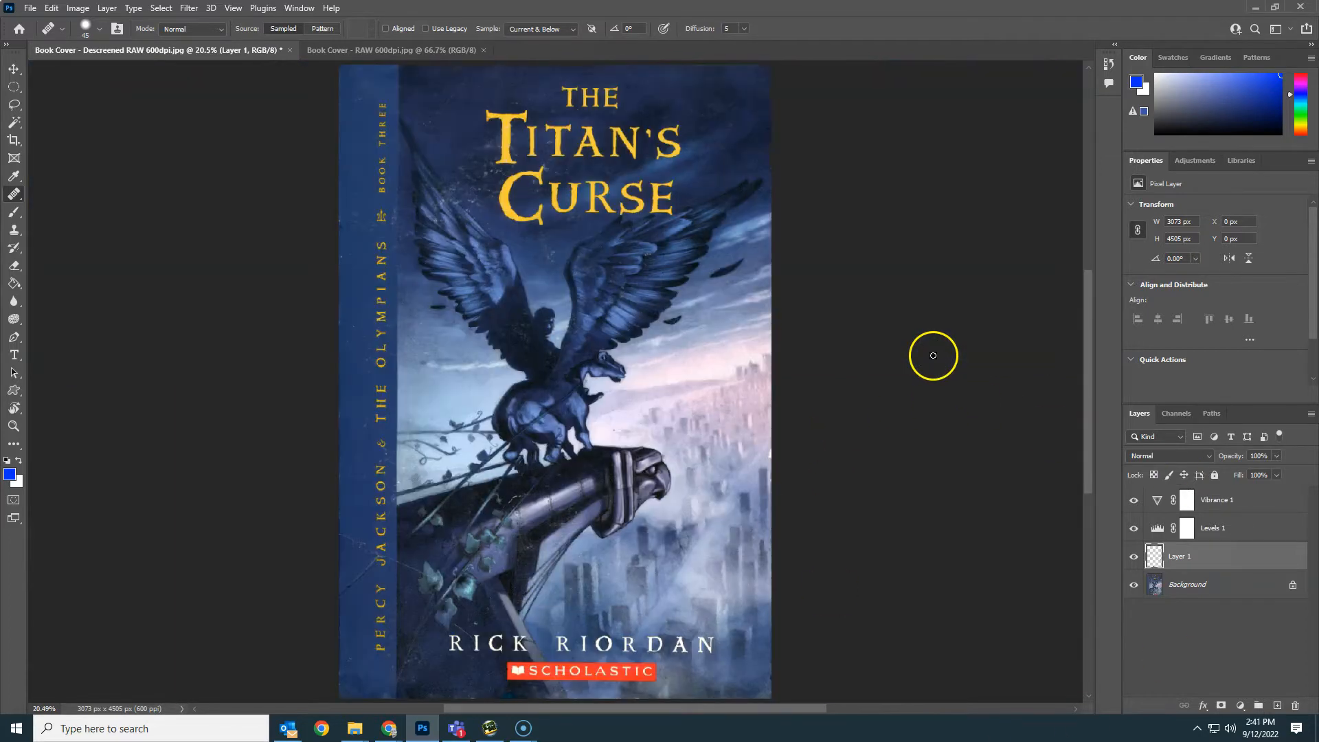
click(1134, 584)
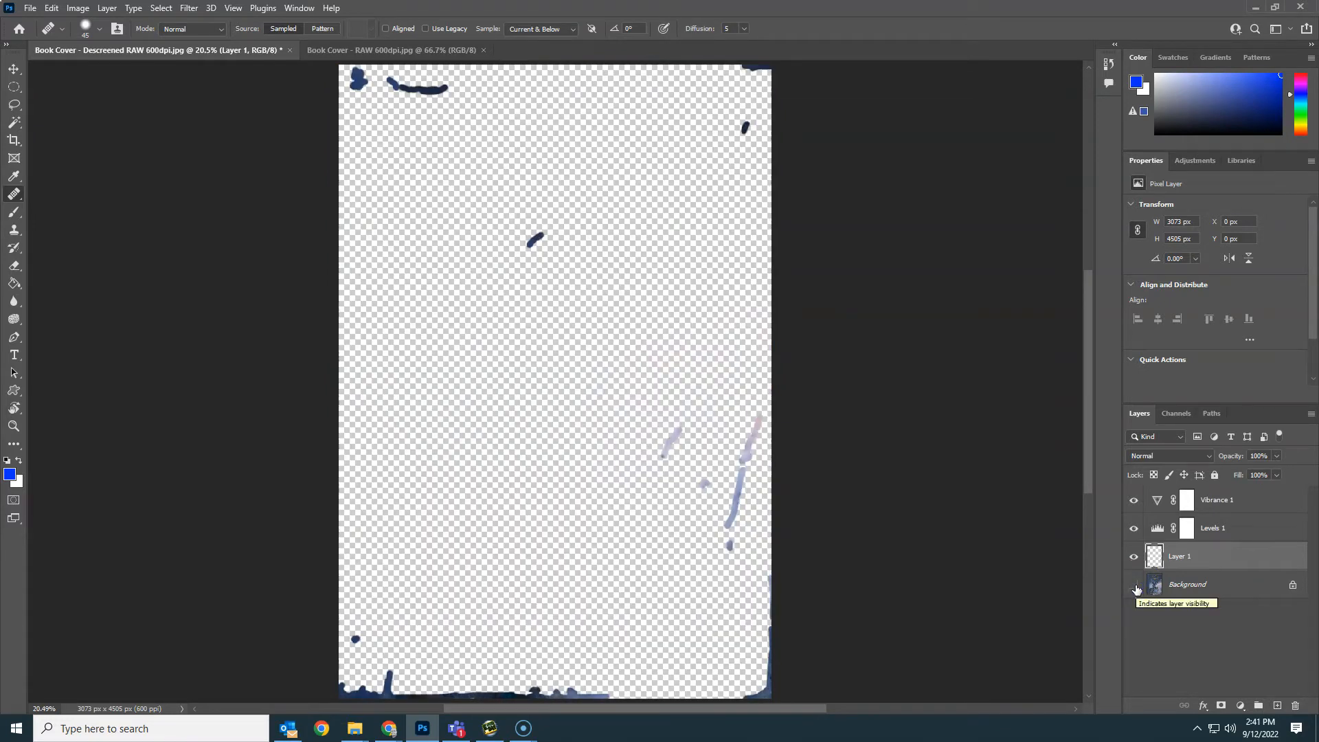
click(1134, 584)
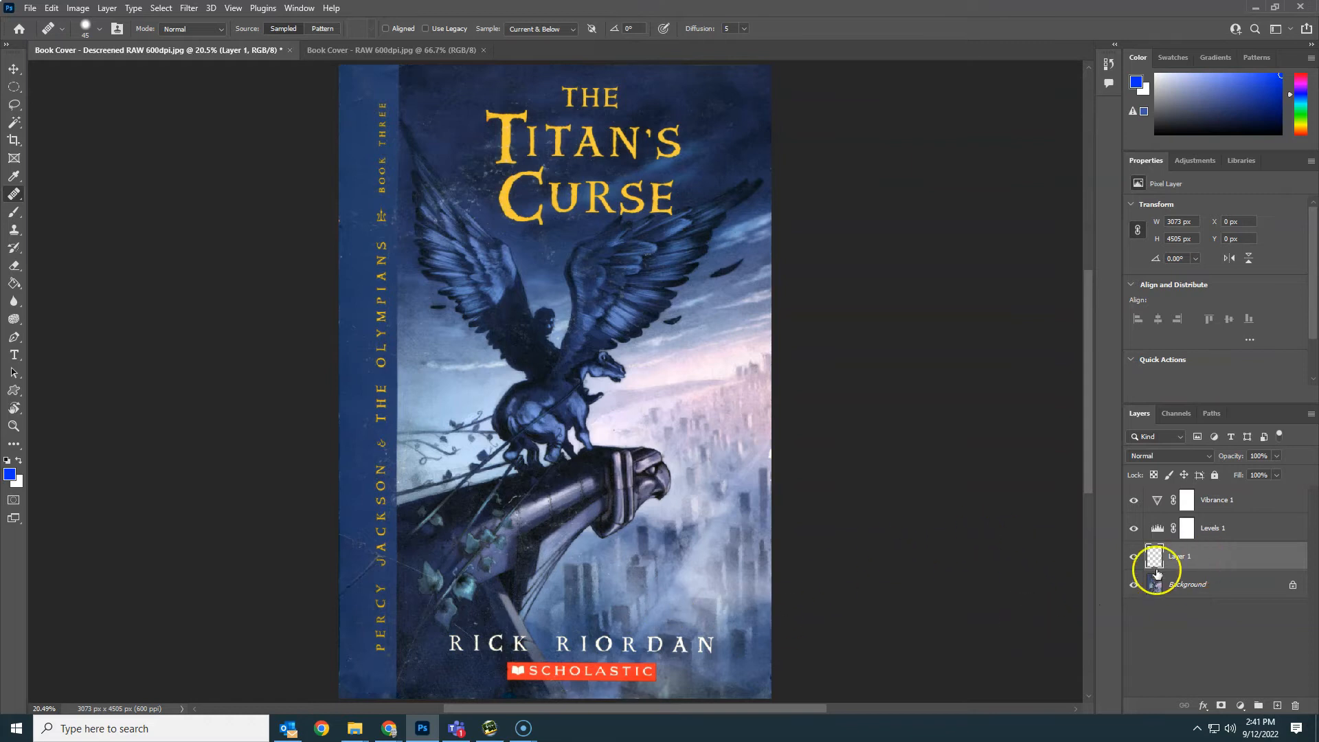
click(1134, 557)
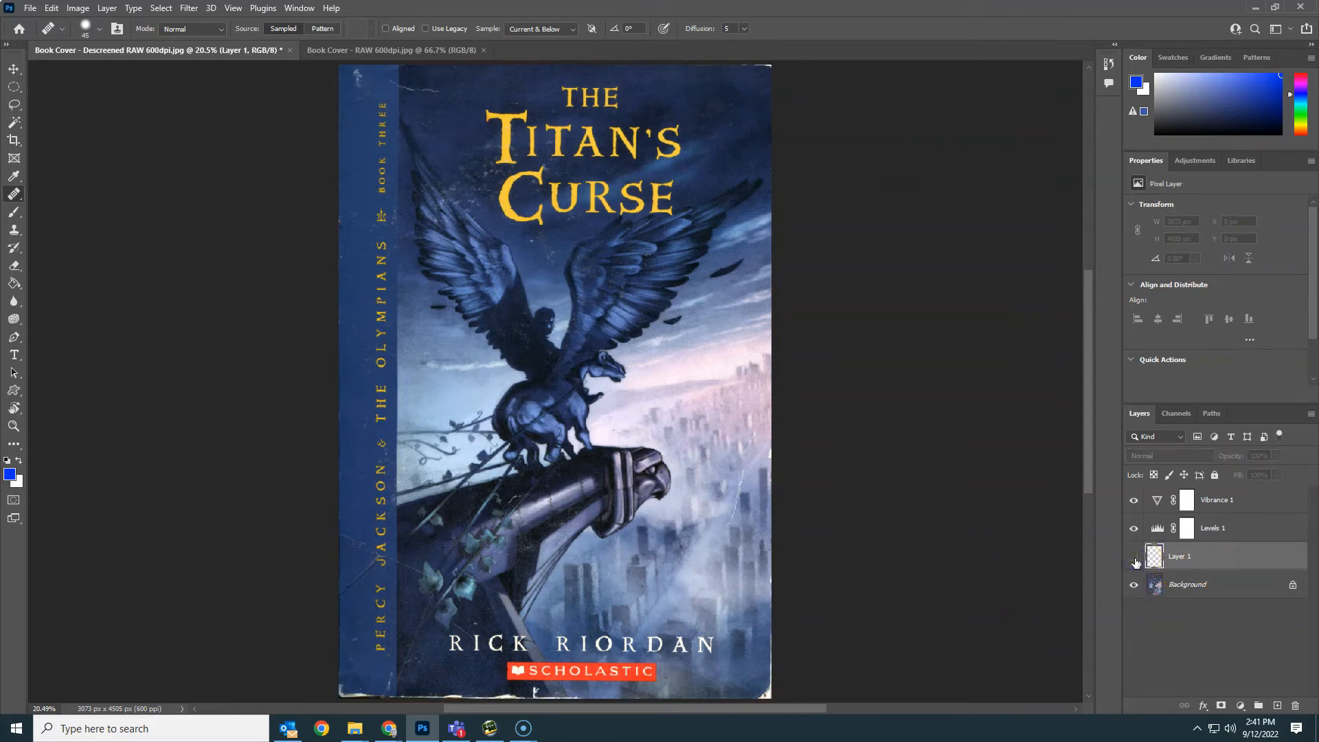
click(1134, 557)
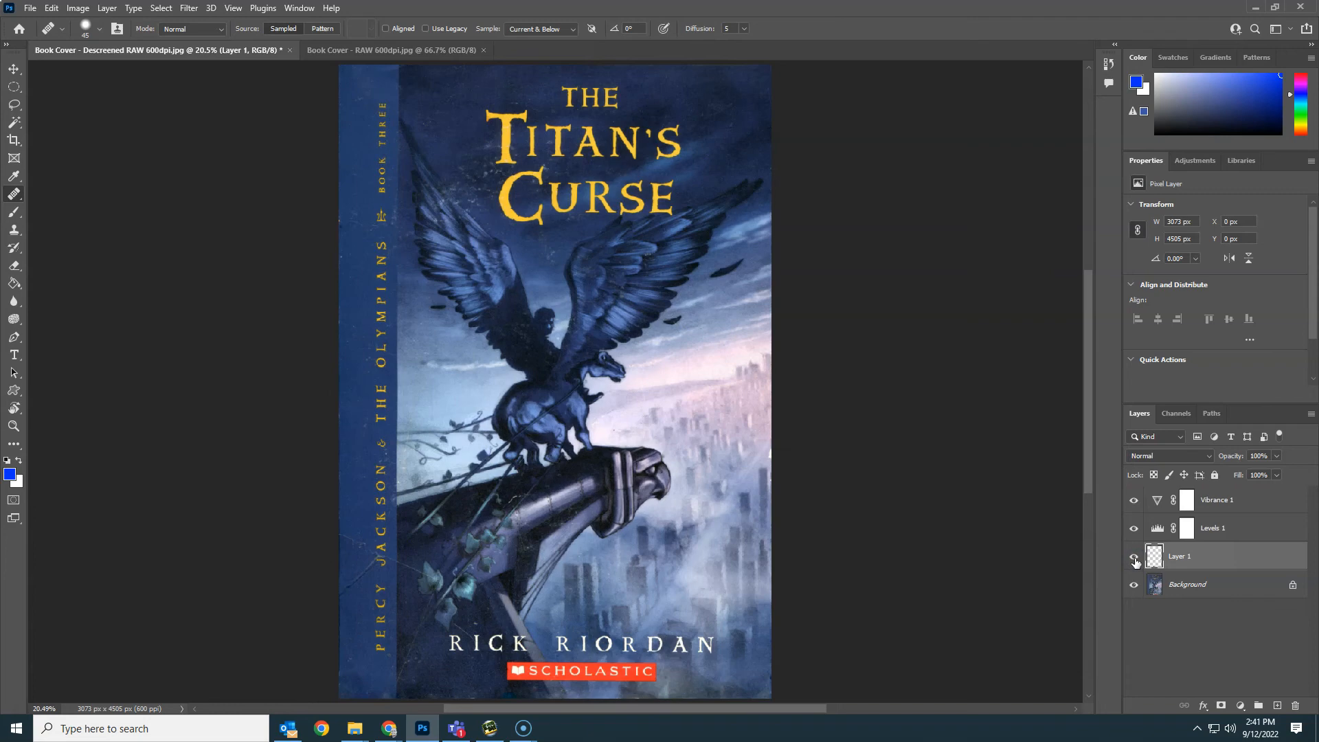